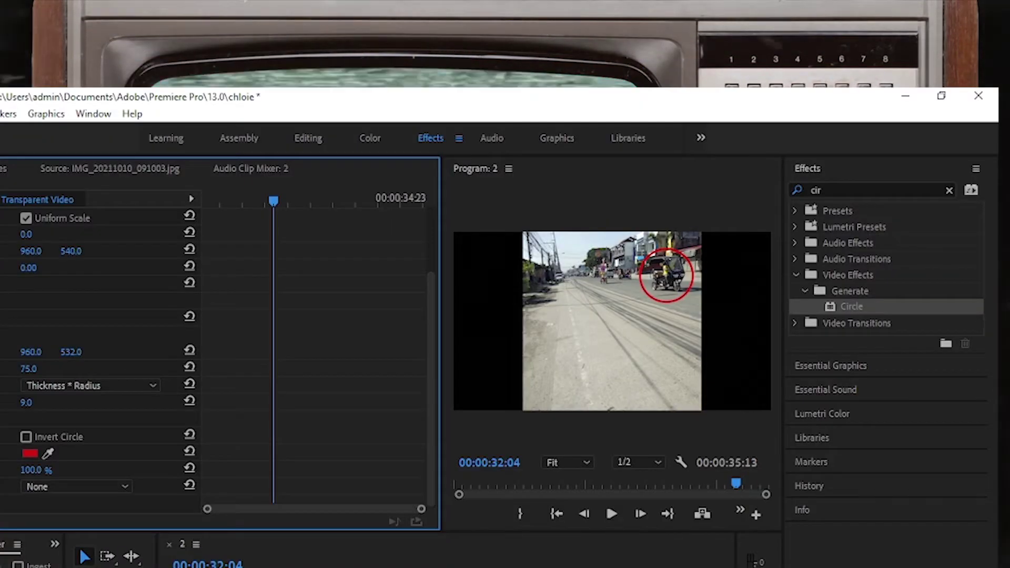
# Thicken the red ring's outline from about 9 to 19
pyautogui.moveTo(31, 406); pyautogui.dragTo(34, 405)
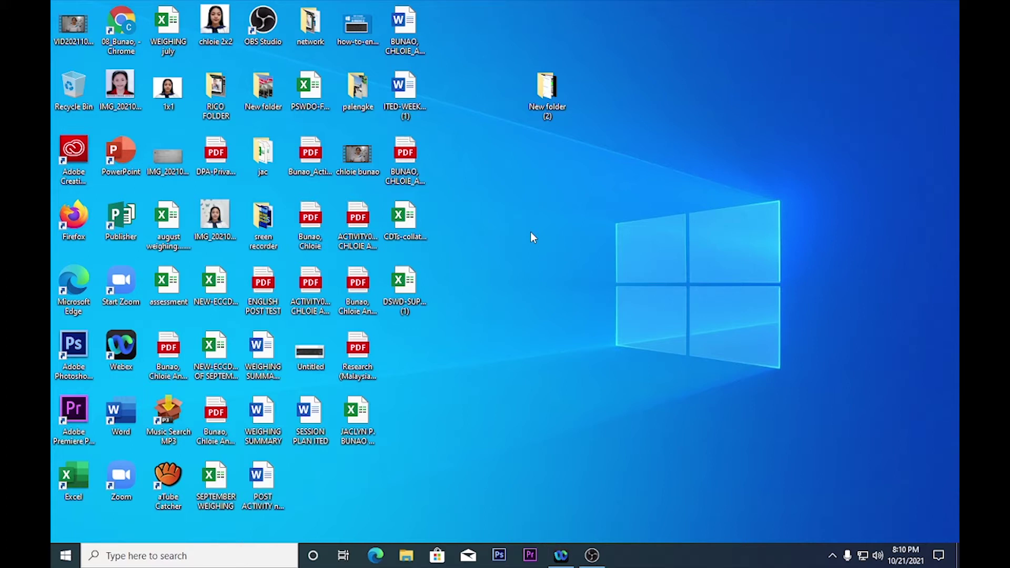
# Launch Premiere Pro from the taskbar
pyautogui.click(530, 558)
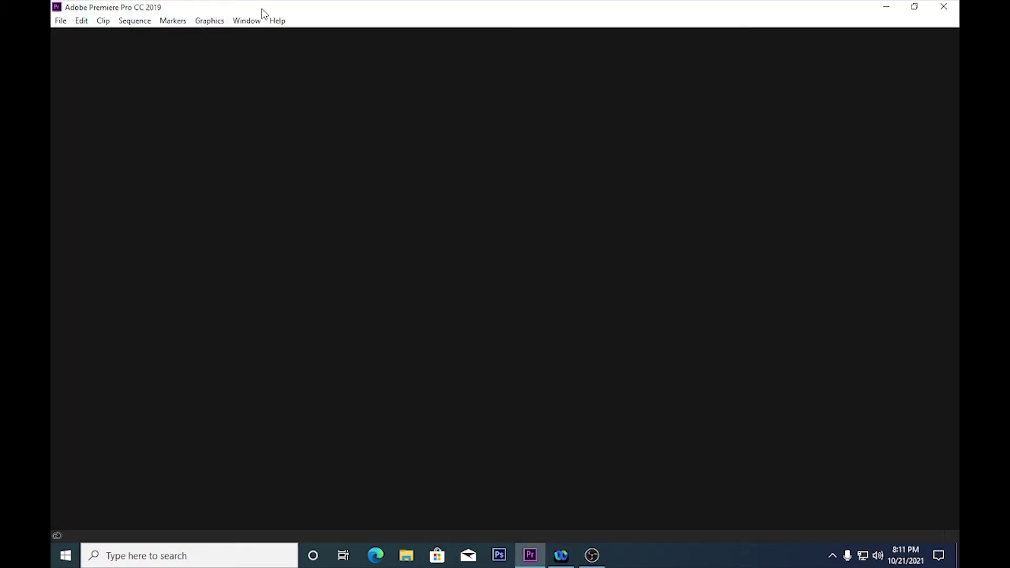
# Reopen the recently used project chloie
pyautogui.click(66, 22)
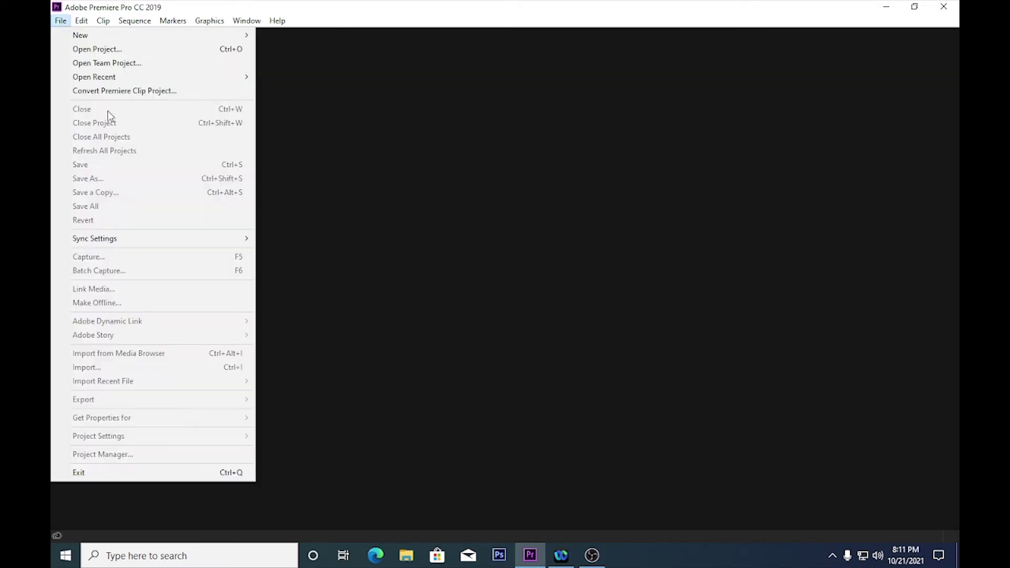
pyautogui.moveTo(122, 79)
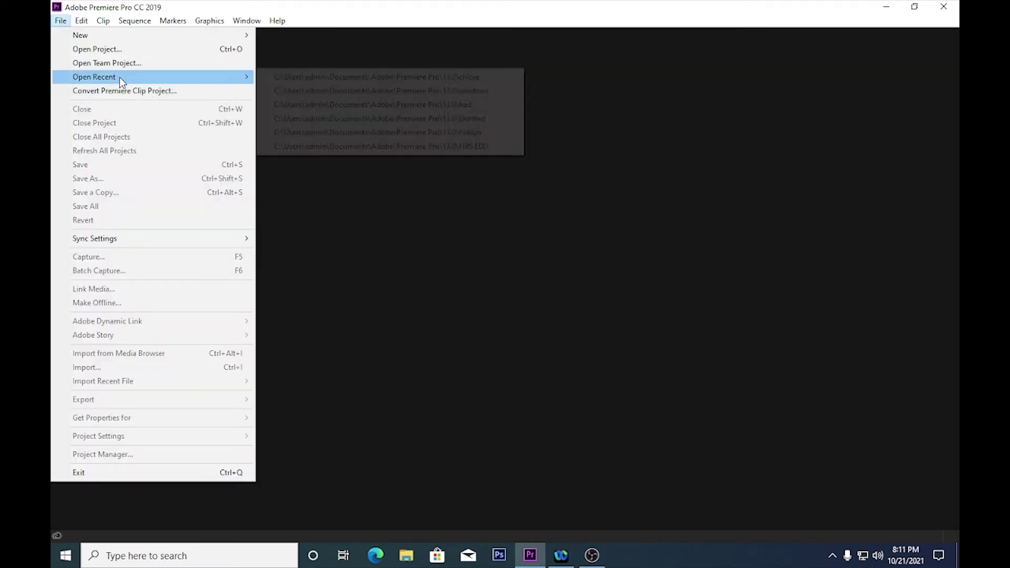
pyautogui.click(347, 78)
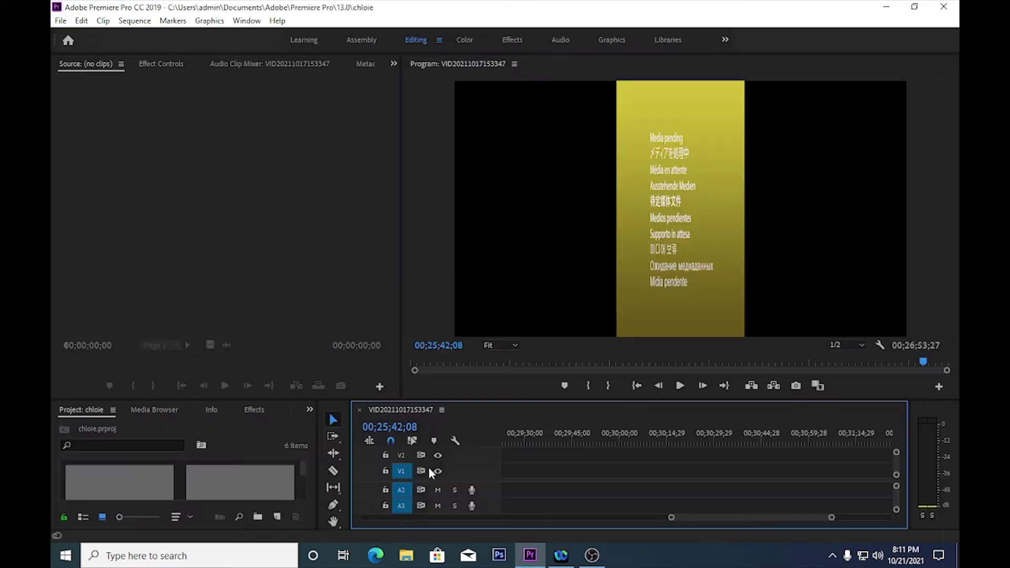
pyautogui.moveTo(694, 516); pyautogui.dragTo(778, 510)
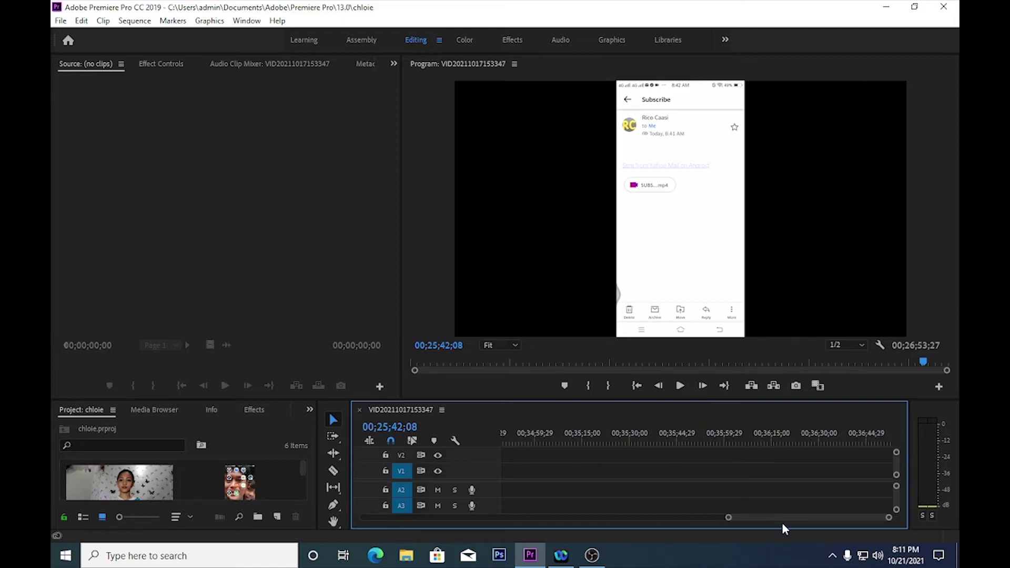
pyautogui.moveTo(743, 516); pyautogui.dragTo(738, 523)
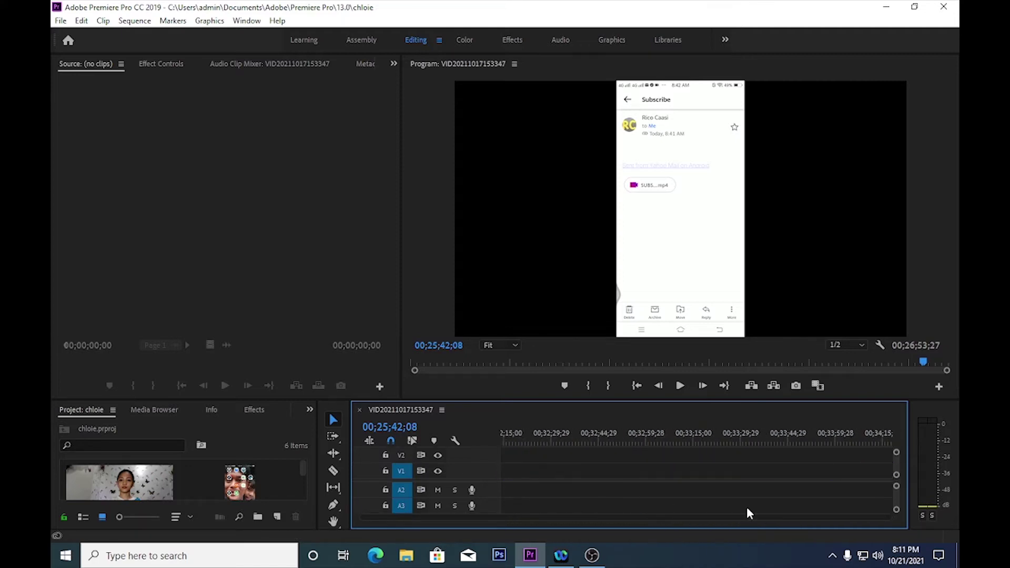
# Start creating a new sequence from the File > New menu
pyautogui.click(61, 22)
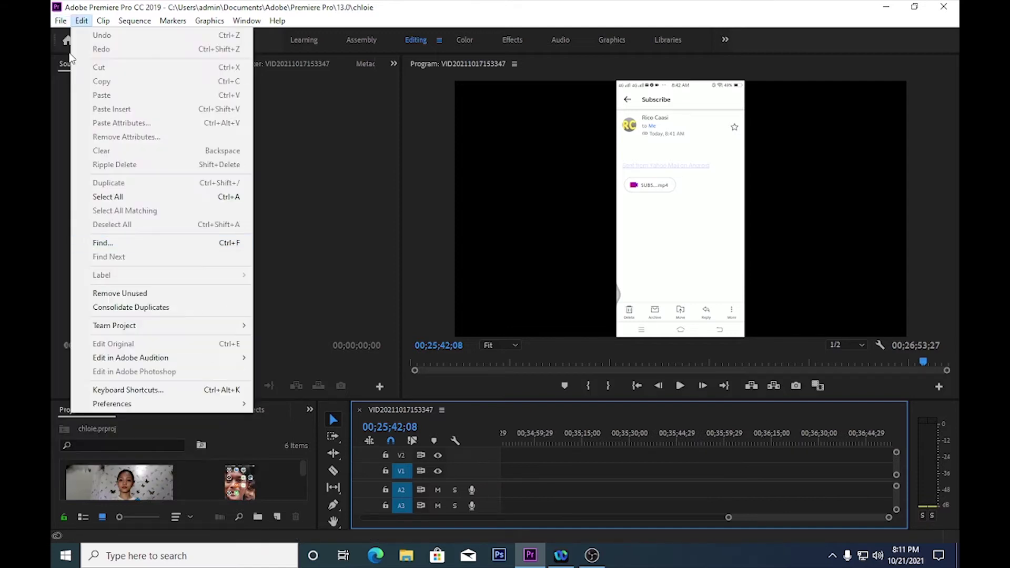
pyautogui.moveTo(87, 79)
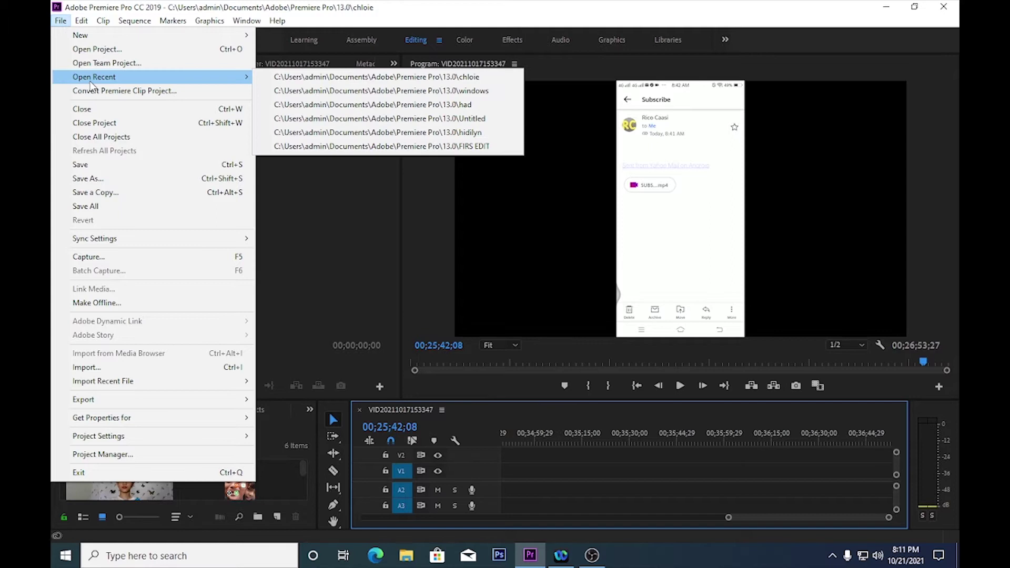
pyautogui.moveTo(97, 38)
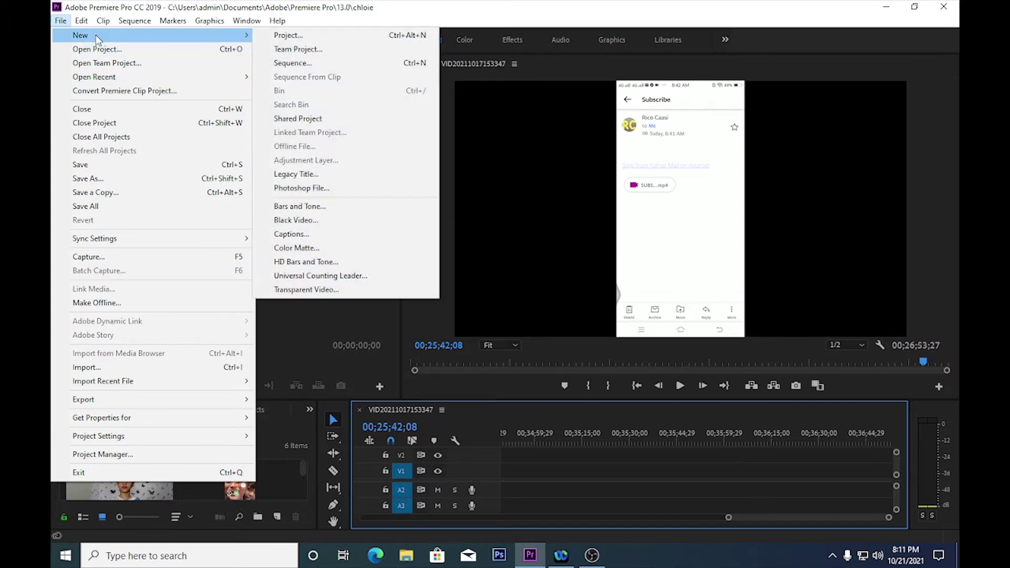
pyautogui.click(290, 64)
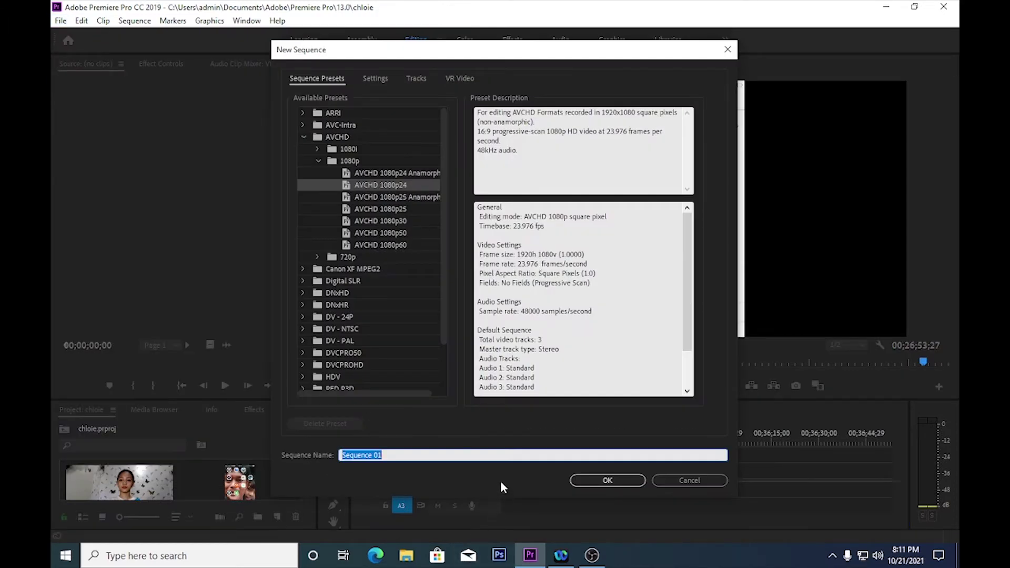
# Create a new AVCHD 1080p24 sequence named 2, then open the palengke photo folder
pyautogui.click(606, 484)
pyautogui.click(590, 477)
pyautogui.write('2')
pyautogui.click(590, 479)
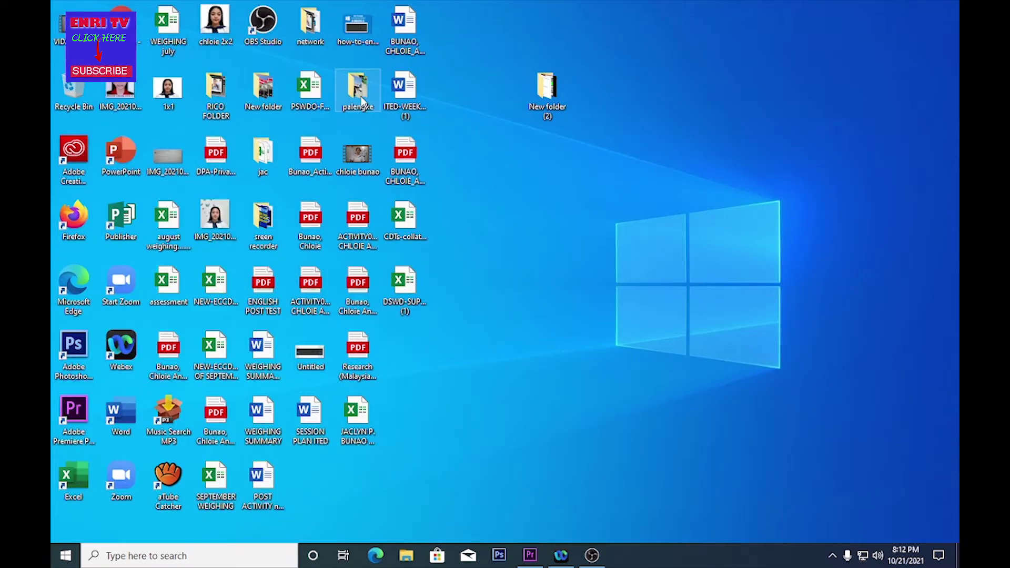
pyautogui.doubleClick(363, 103)
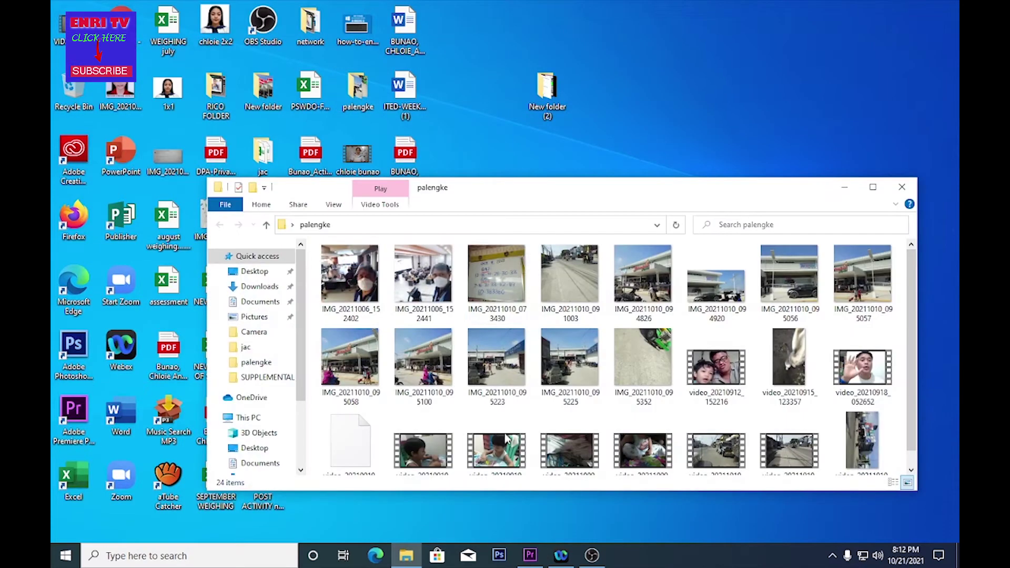
# Import the road photo IMG_20211010_091003 from the palengke folder into Premiere
pyautogui.moveTo(567, 279)
pyautogui.mouseDown()
pyautogui.moveTo(528, 562)
pyautogui.moveTo(182, 485)
pyautogui.mouseUp()
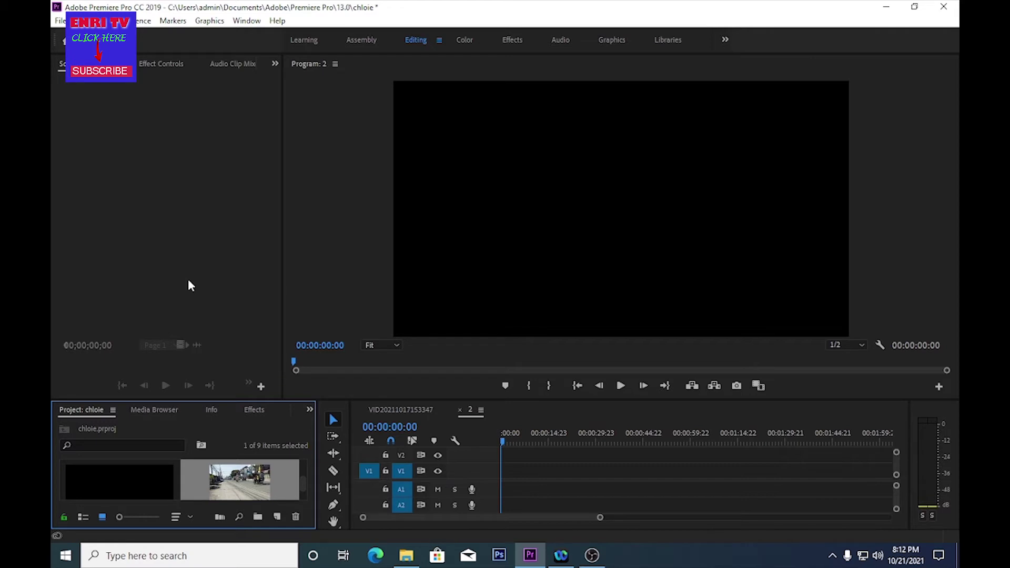
# Place the road photo on V1 twice, at the sequence start and near 00:00:32
pyautogui.moveTo(231, 487); pyautogui.dragTo(204, 286)
pyautogui.moveTo(147, 200); pyautogui.dragTo(452, 277)
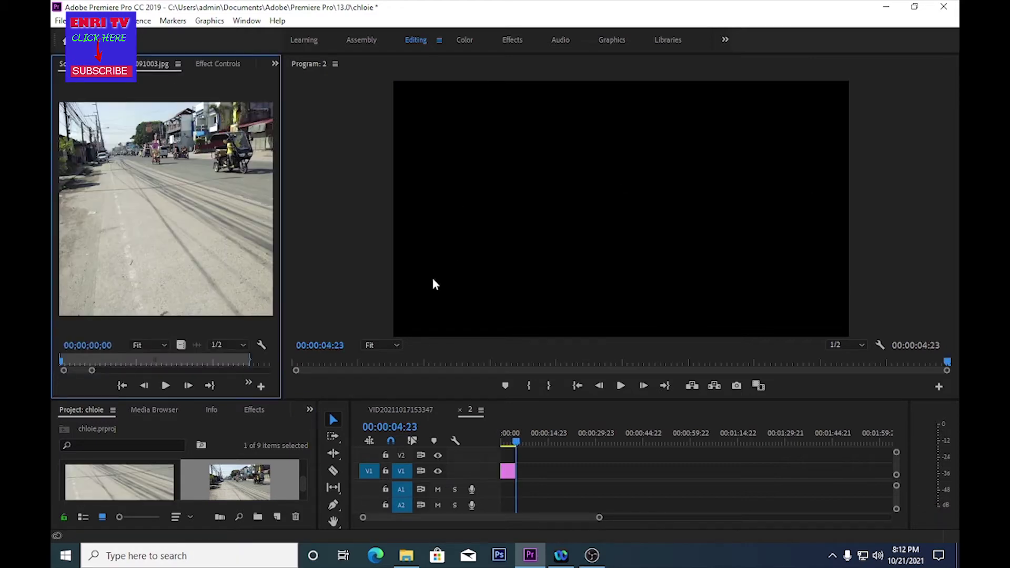
pyautogui.moveTo(153, 224); pyautogui.dragTo(604, 471)
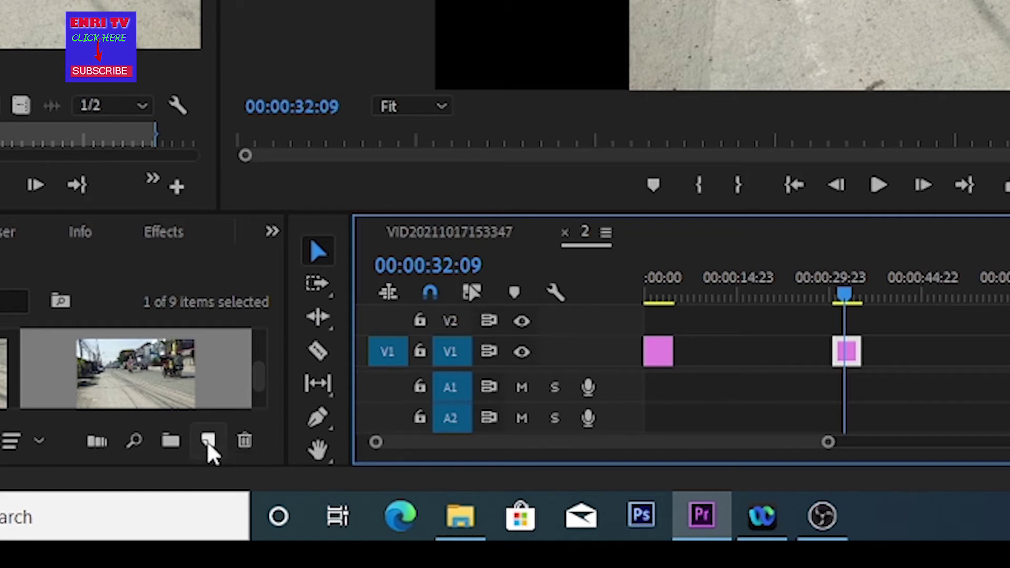
pyautogui.click(208, 440)
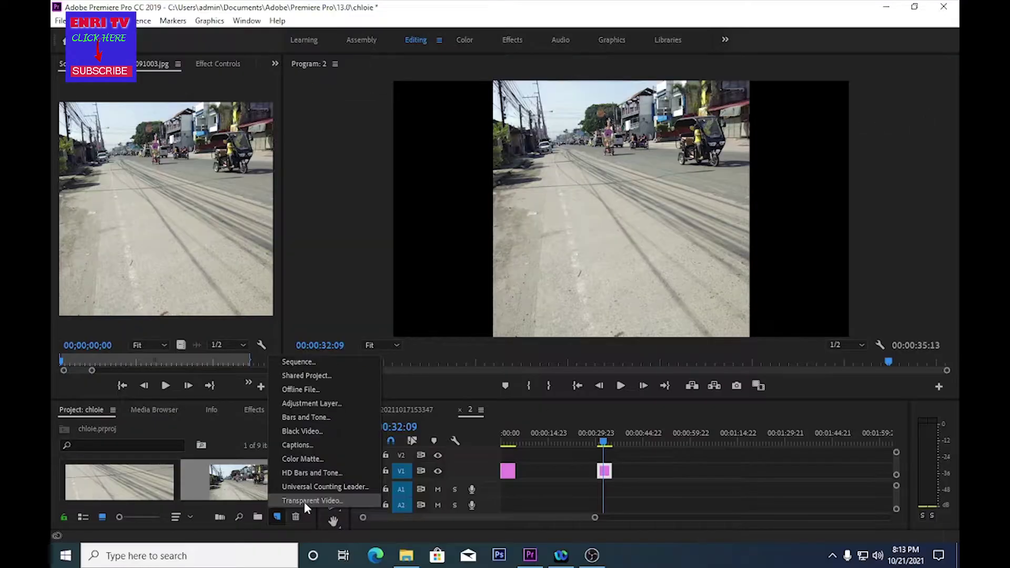
# Put a 1920×1080 Transparent Video clip on V2 above the second road photo
pyautogui.click(220, 506)
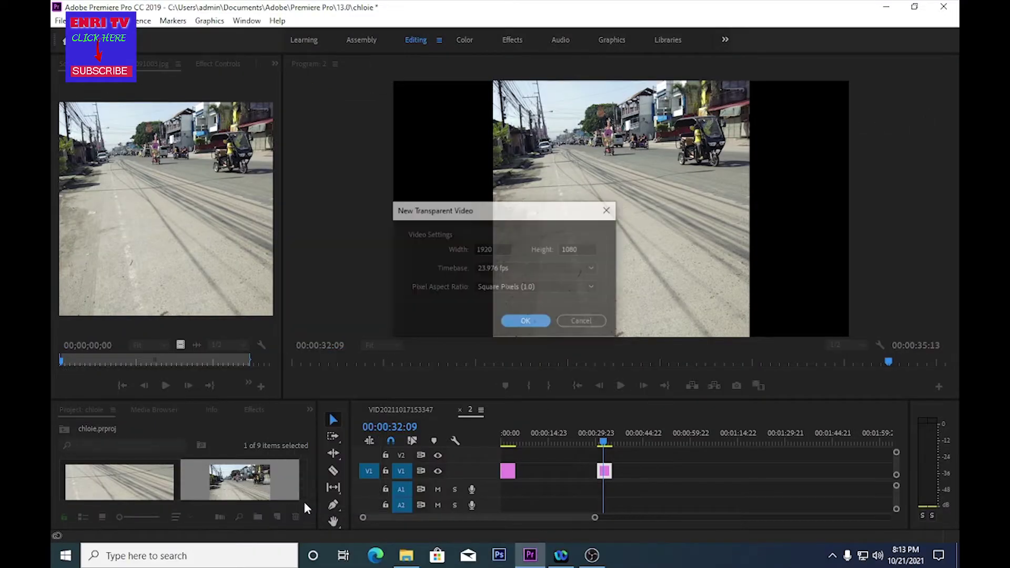
pyautogui.click(529, 323)
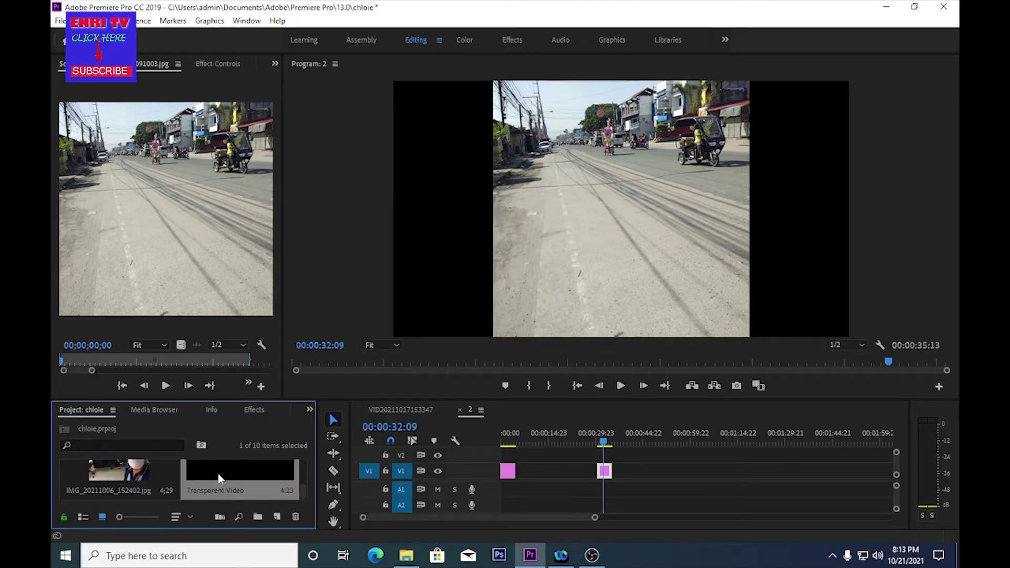
pyautogui.moveTo(218, 473)
pyautogui.mouseDown()
pyautogui.moveTo(601, 460)
pyautogui.moveTo(604, 441)
pyautogui.mouseUp()
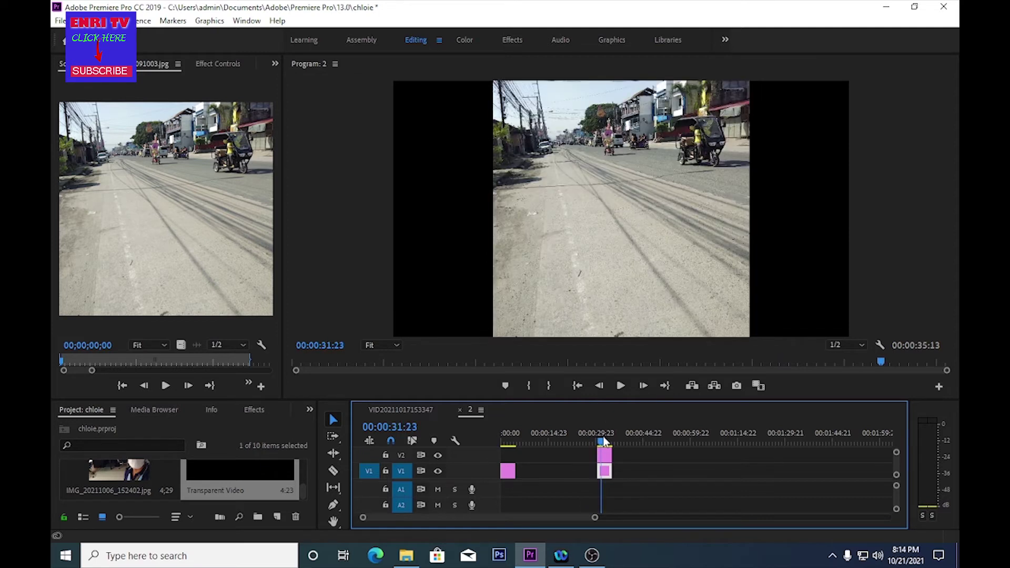
pyautogui.moveTo(604, 441); pyautogui.dragTo(609, 443)
pyautogui.moveTo(609, 443); pyautogui.dragTo(602, 443)
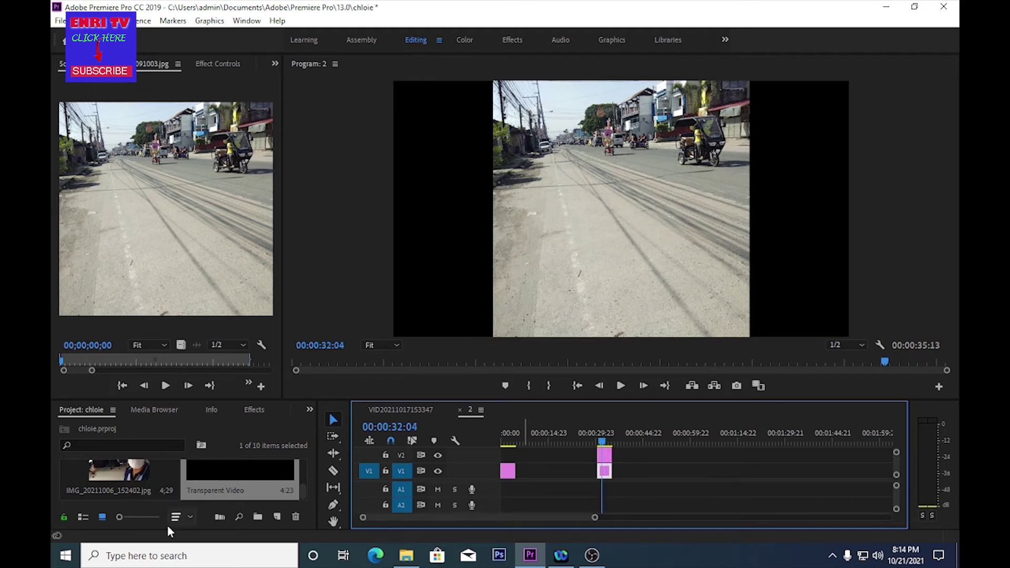
# Search effects for 'cir' and apply the Circle effect to the Transparent Video clip
pyautogui.click(254, 409)
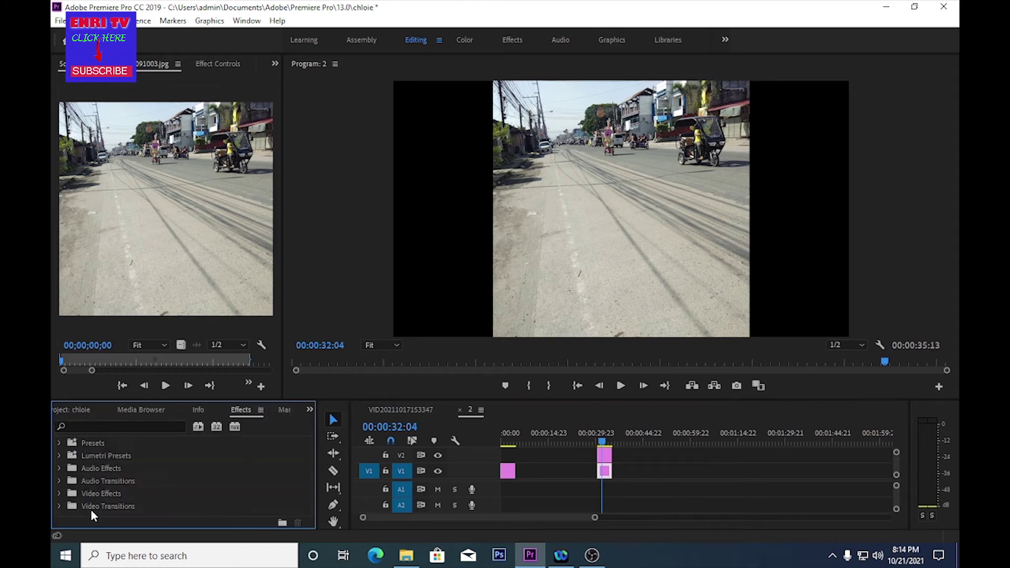
pyautogui.click(87, 427)
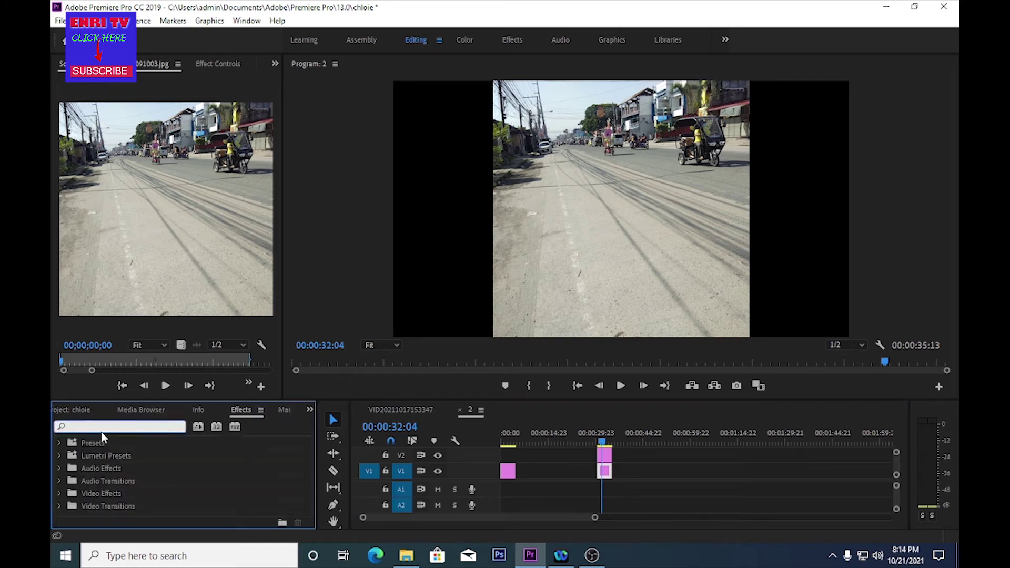
pyautogui.write('cir')
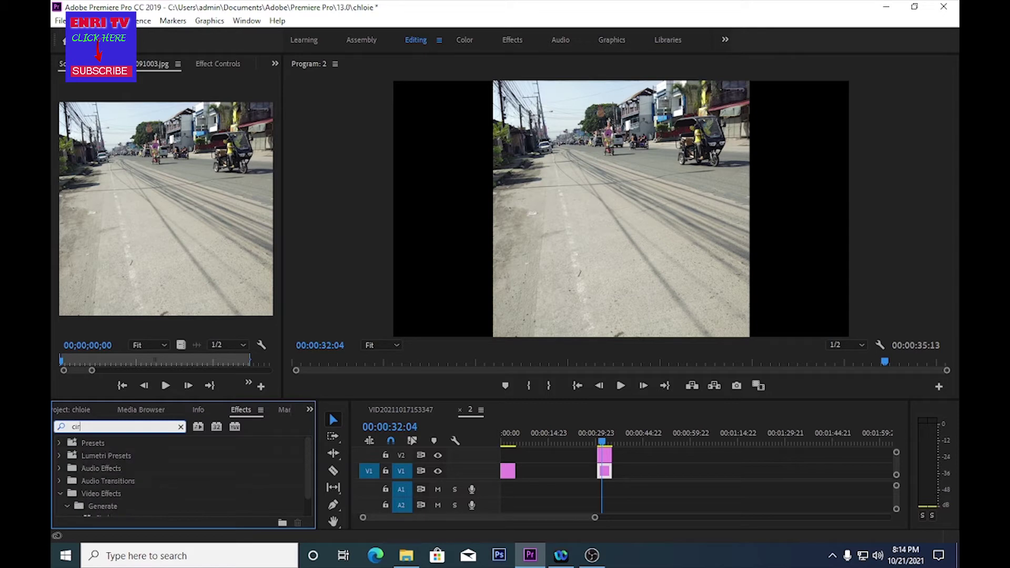
pyautogui.moveTo(312, 469); pyautogui.dragTo(301, 489)
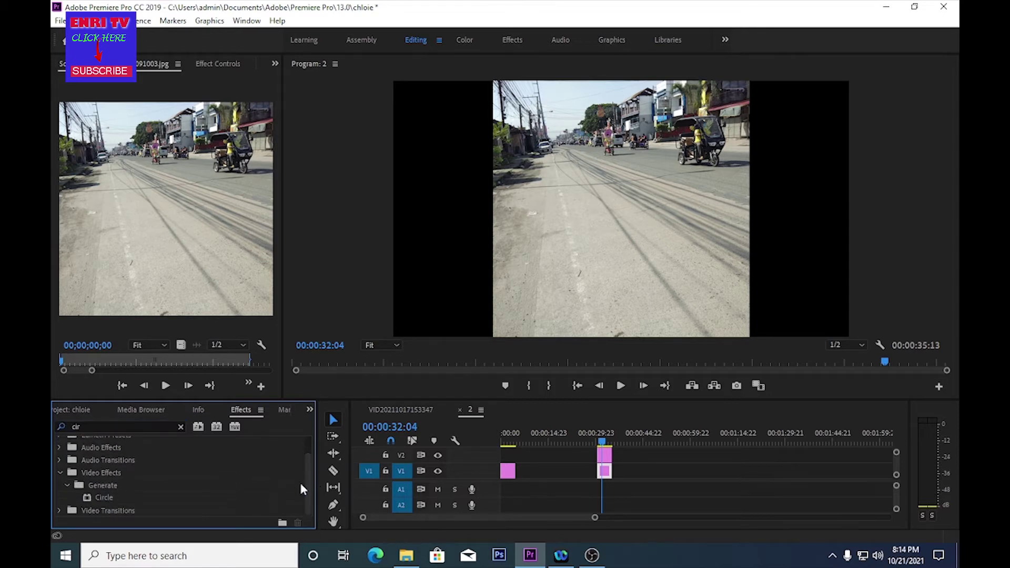
pyautogui.click(97, 499)
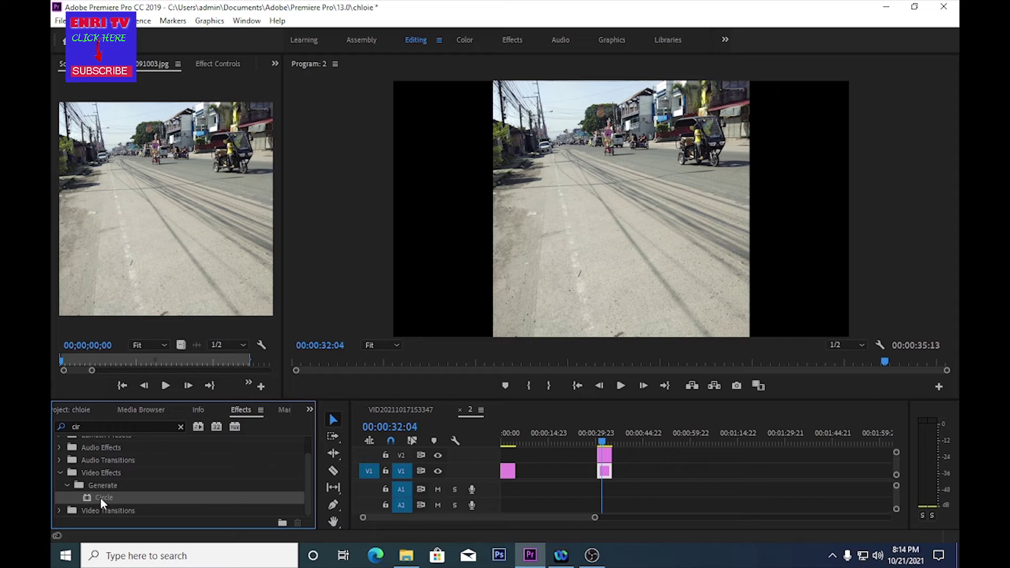
pyautogui.moveTo(98, 496); pyautogui.dragTo(609, 460)
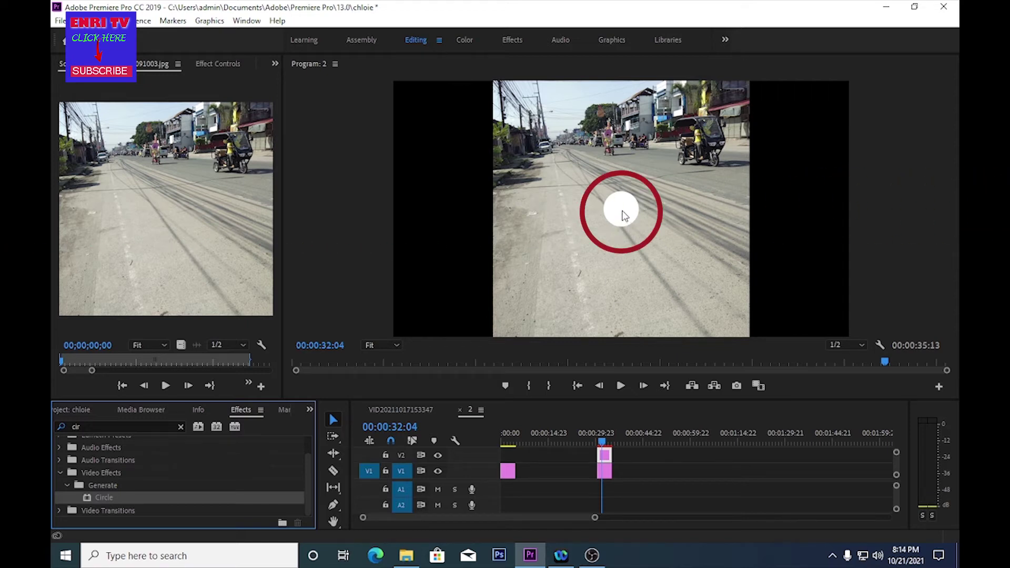
pyautogui.click(511, 41)
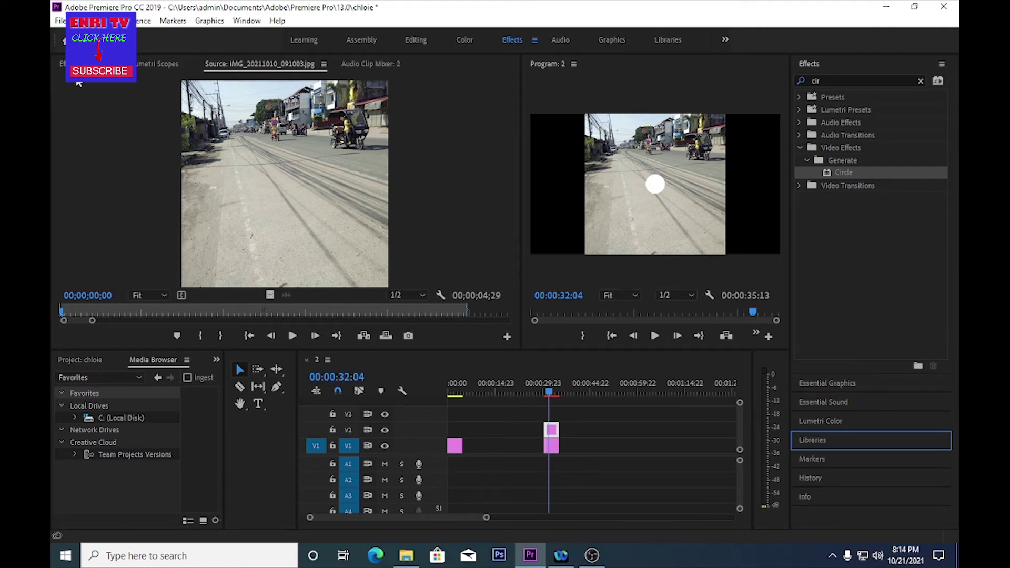
# Set the Circle effect's colour to red (D21313)
pyautogui.click(62, 64)
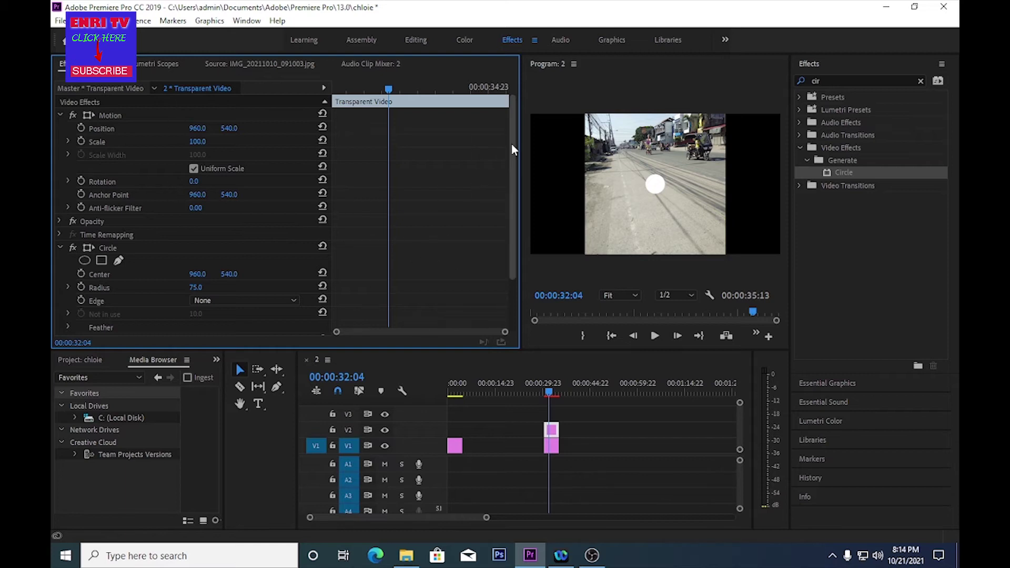
pyautogui.moveTo(512, 150); pyautogui.dragTo(512, 200)
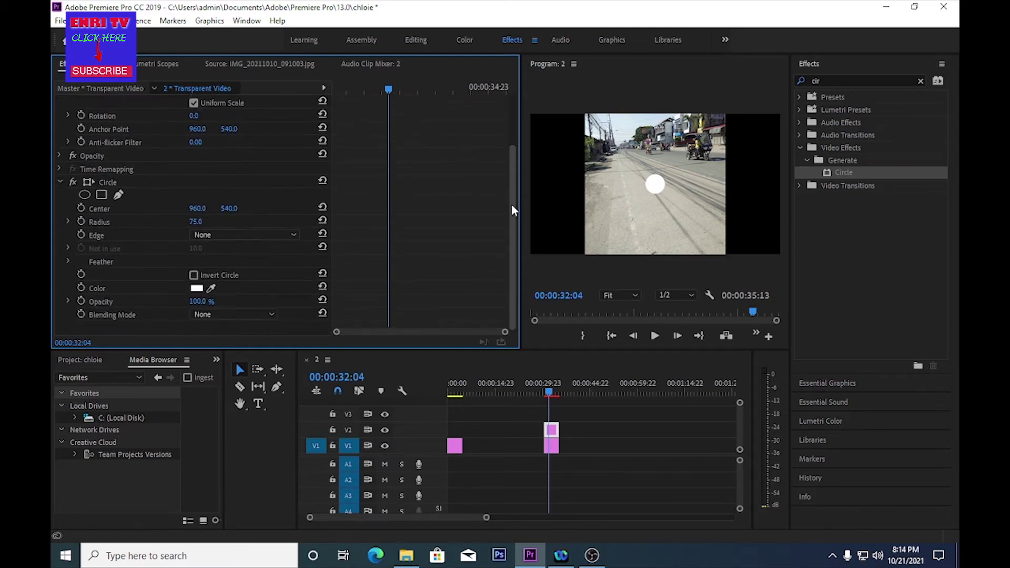
pyautogui.click(196, 289)
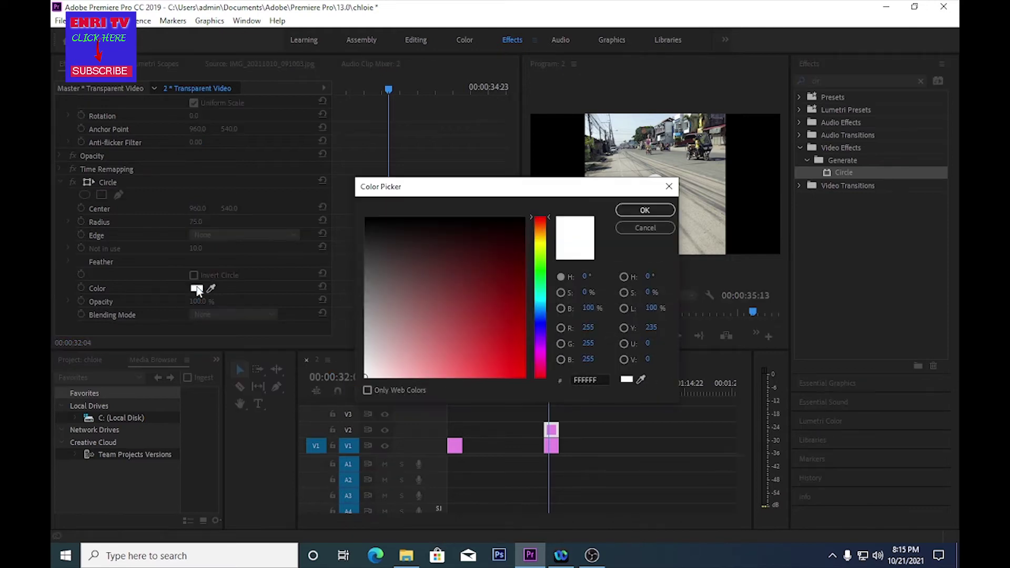
pyautogui.click(489, 323)
pyautogui.click(511, 349)
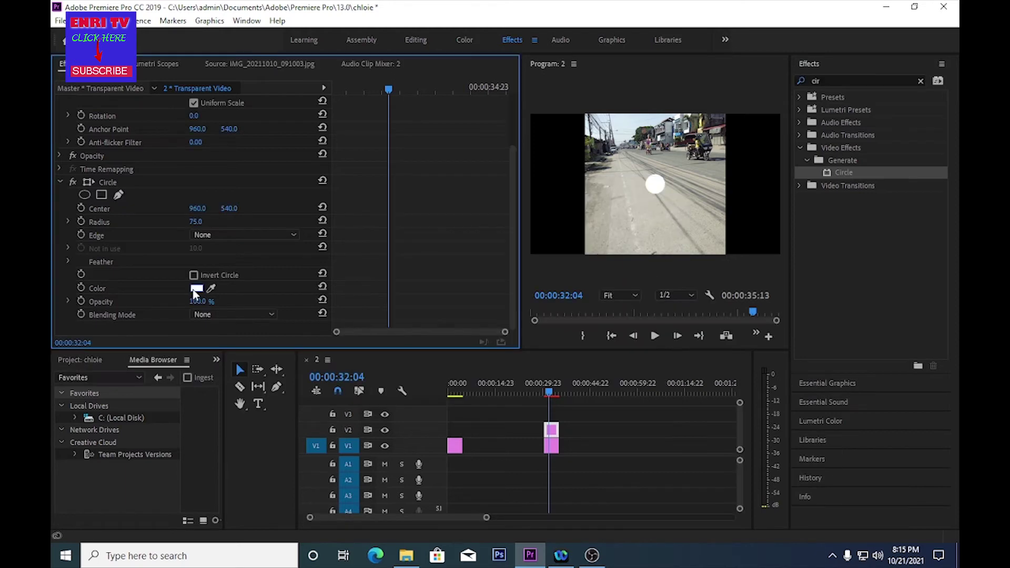
pyautogui.click(196, 290)
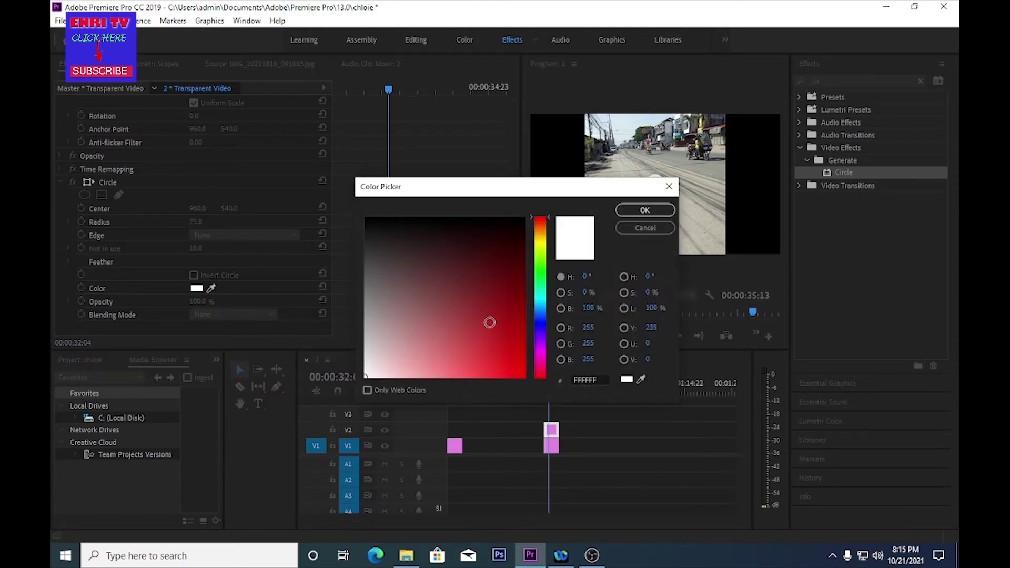
pyautogui.click(489, 323)
pyautogui.click(510, 350)
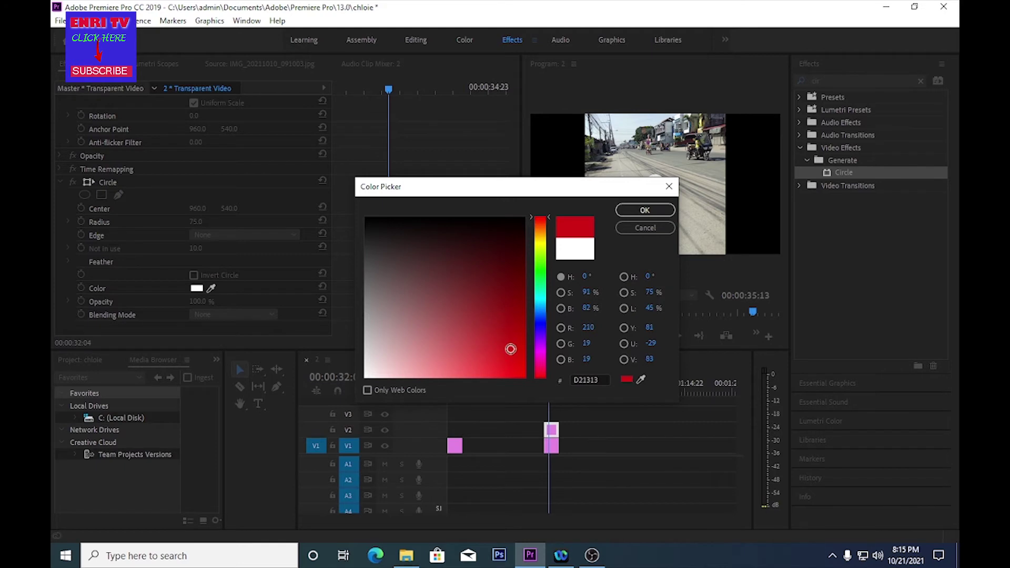
pyautogui.click(630, 211)
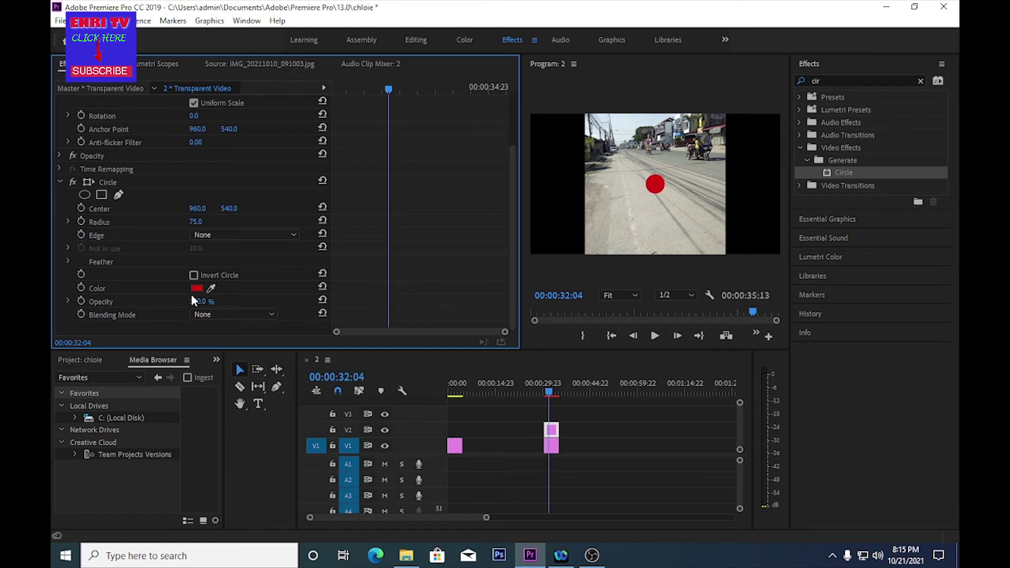
pyautogui.moveTo(513, 181); pyautogui.dragTo(516, 115)
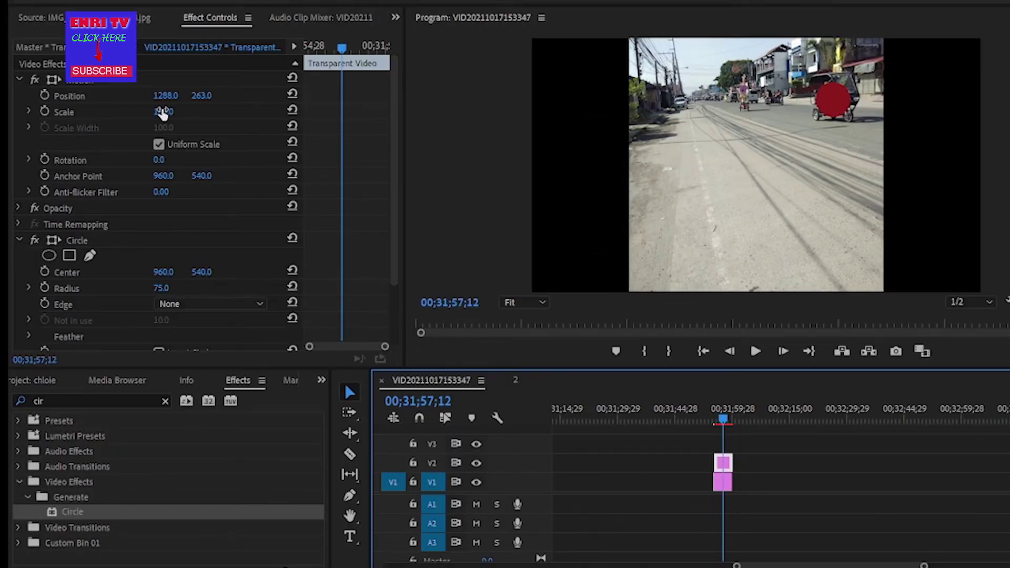
# Enlarge the red circle to scale 213 so it frames the tricycle
pyautogui.moveTo(162, 113); pyautogui.dragTo(208, 111)
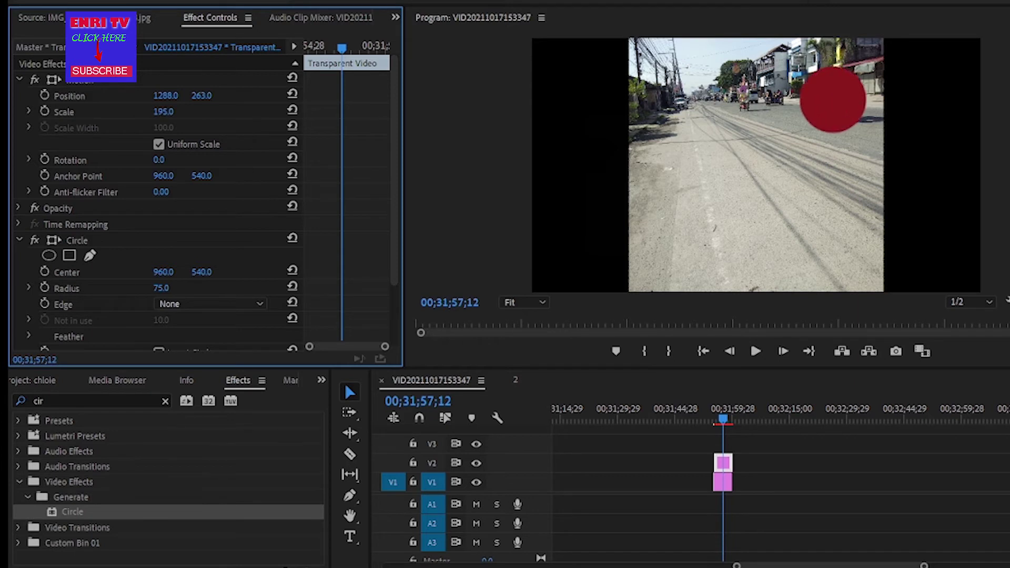
pyautogui.click(164, 111)
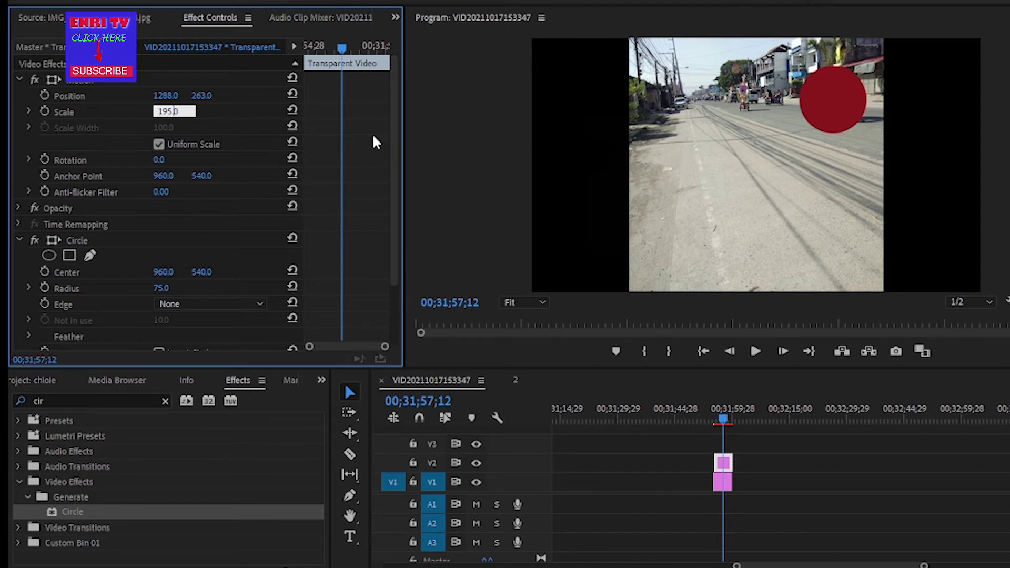
pyautogui.press('Return')
pyautogui.moveTo(165, 113)
pyautogui.mouseDown()
pyautogui.moveTo(145, 112)
pyautogui.moveTo(174, 112)
pyautogui.mouseUp()
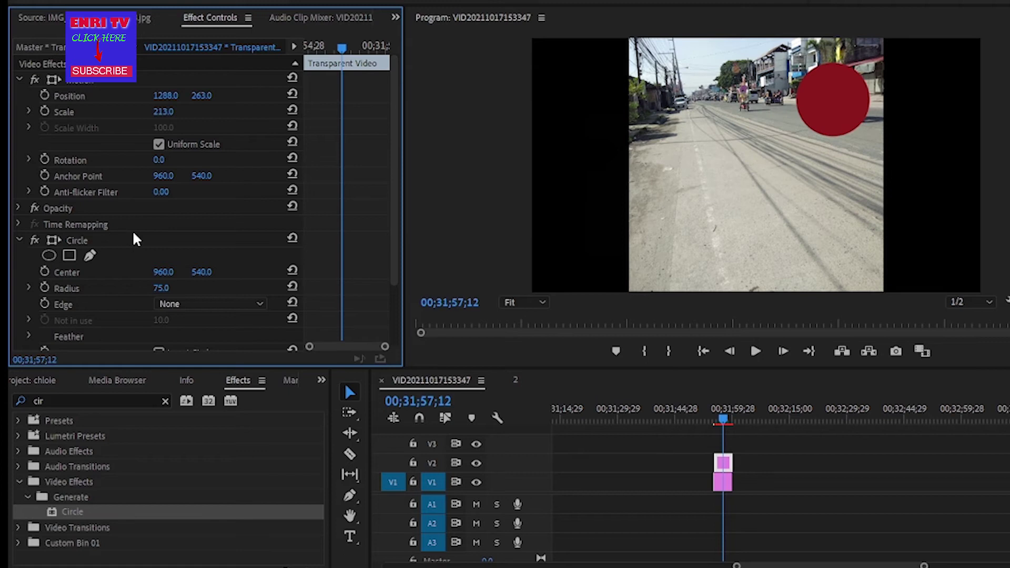
# Set the Circle's Edge to Thickness, turning the disc into a thin ring
pyautogui.scroll(-2, 133, 234)
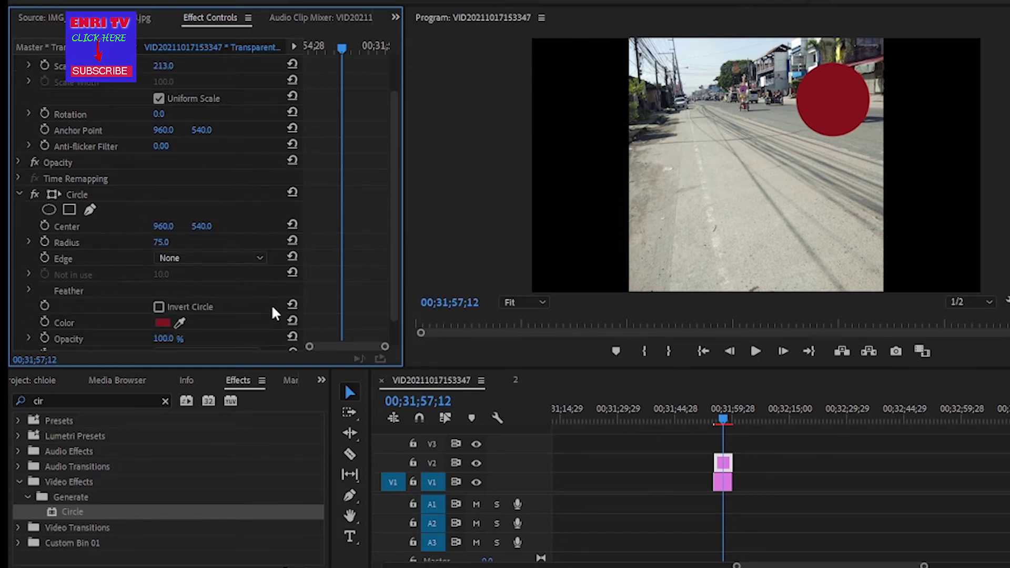
pyautogui.scroll(-2, 392, 227)
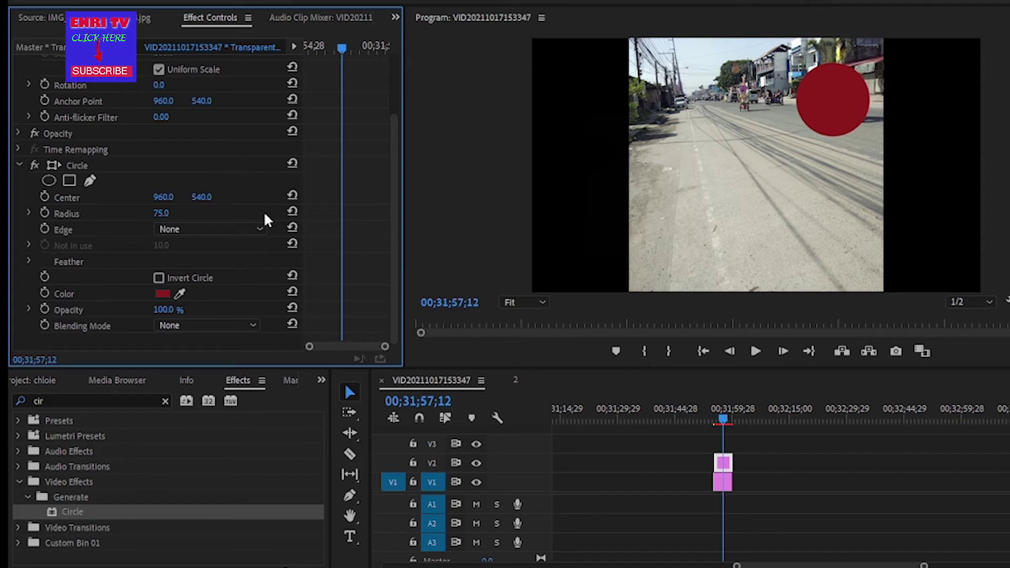
pyautogui.click(259, 229)
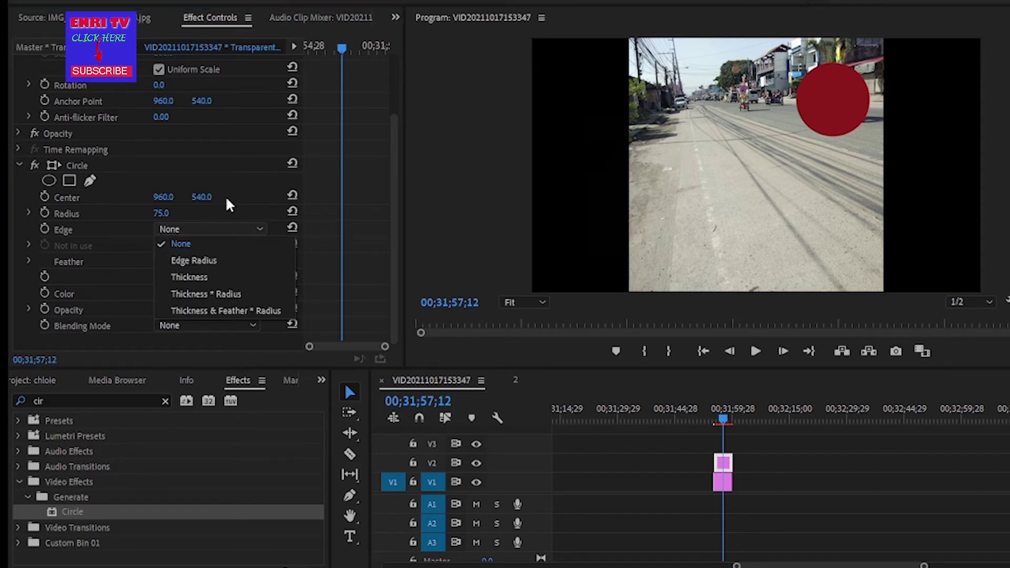
pyautogui.click(196, 278)
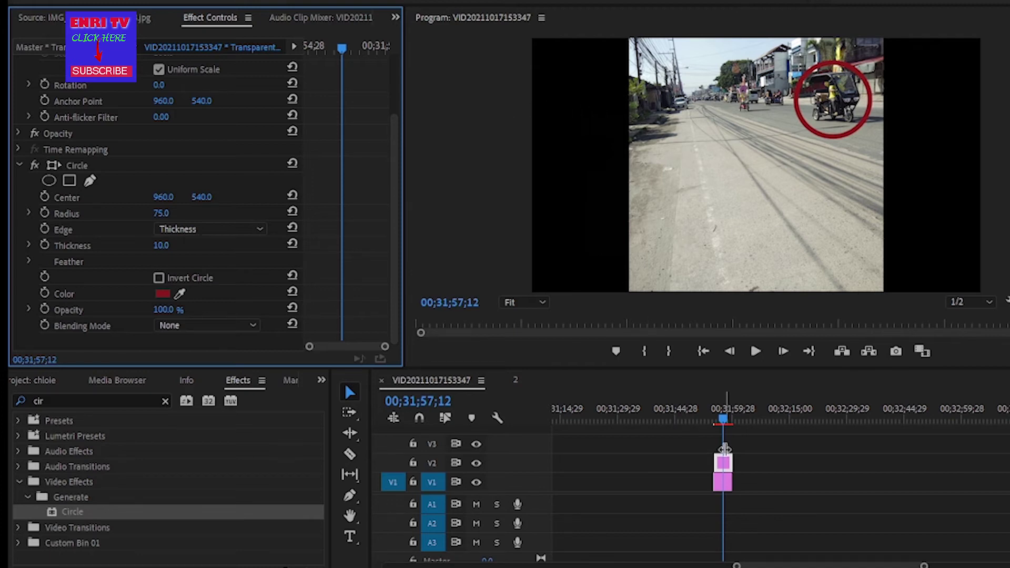
# Adjust the Circle's Center values to centre the ring squarely on the tricycle
pyautogui.moveTo(722, 417)
pyautogui.mouseDown()
pyautogui.moveTo(712, 418)
pyautogui.moveTo(723, 422)
pyautogui.mouseUp()
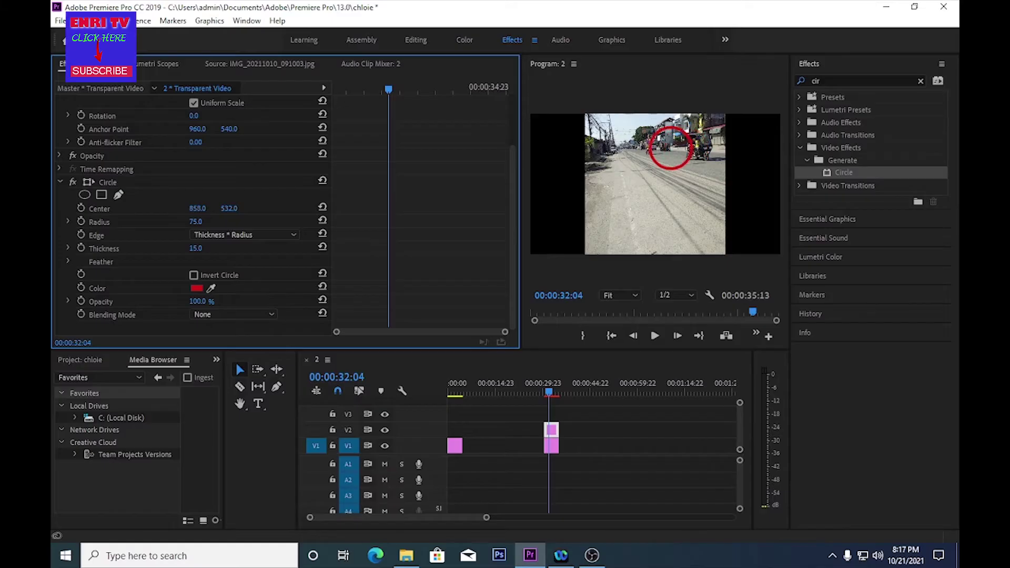
pyautogui.moveTo(197, 209)
pyautogui.mouseDown()
pyautogui.moveTo(235, 209)
pyautogui.moveTo(228, 216)
pyautogui.mouseUp()
pyautogui.click(235, 208)
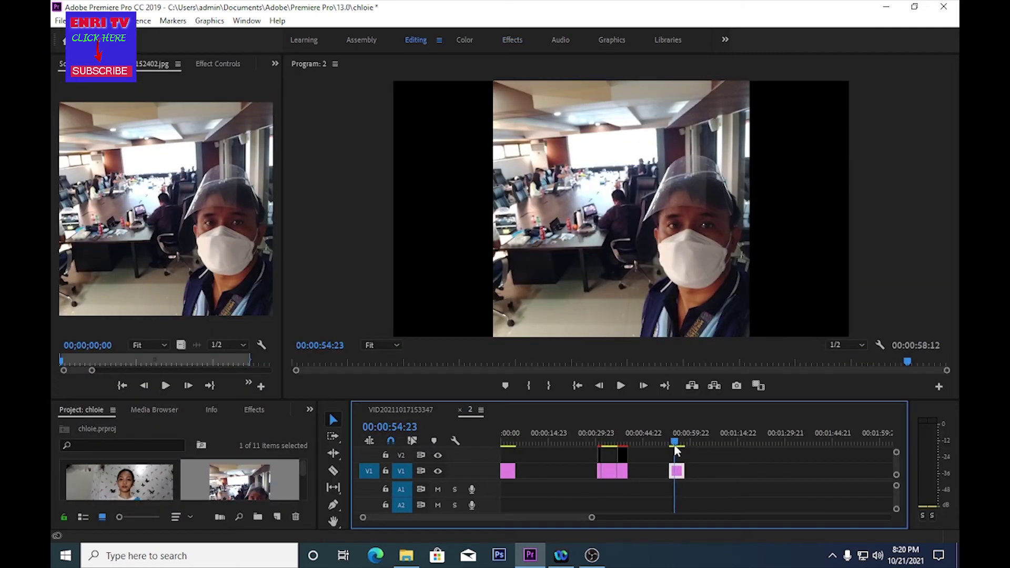
pyautogui.moveTo(677, 447); pyautogui.dragTo(679, 447)
pyautogui.click(675, 444)
pyautogui.moveTo(676, 445); pyautogui.dragTo(680, 445)
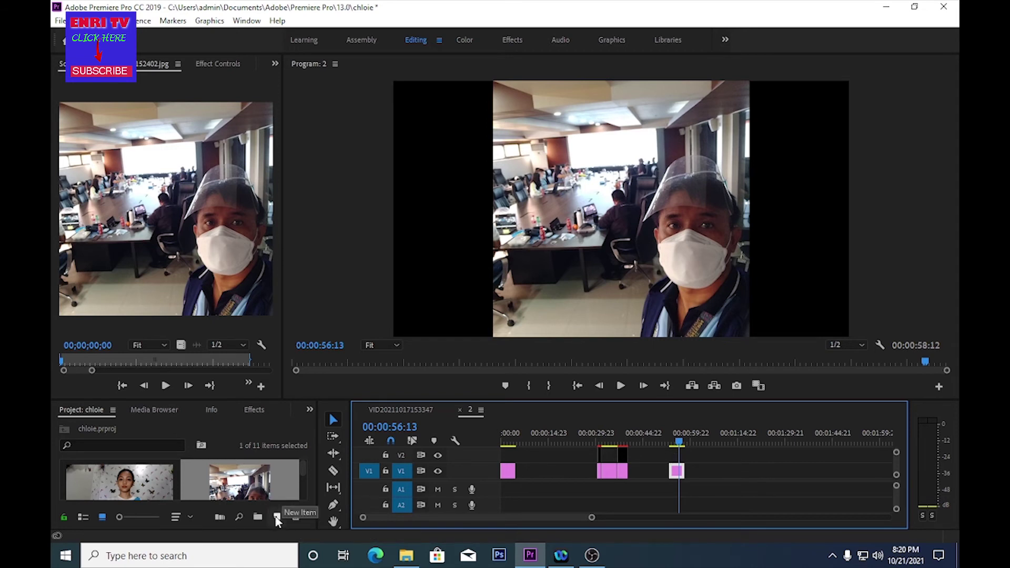
pyautogui.click(277, 519)
# Create a new 1920×1080 Transparent Video item from the Project panel
pyautogui.click(292, 499)
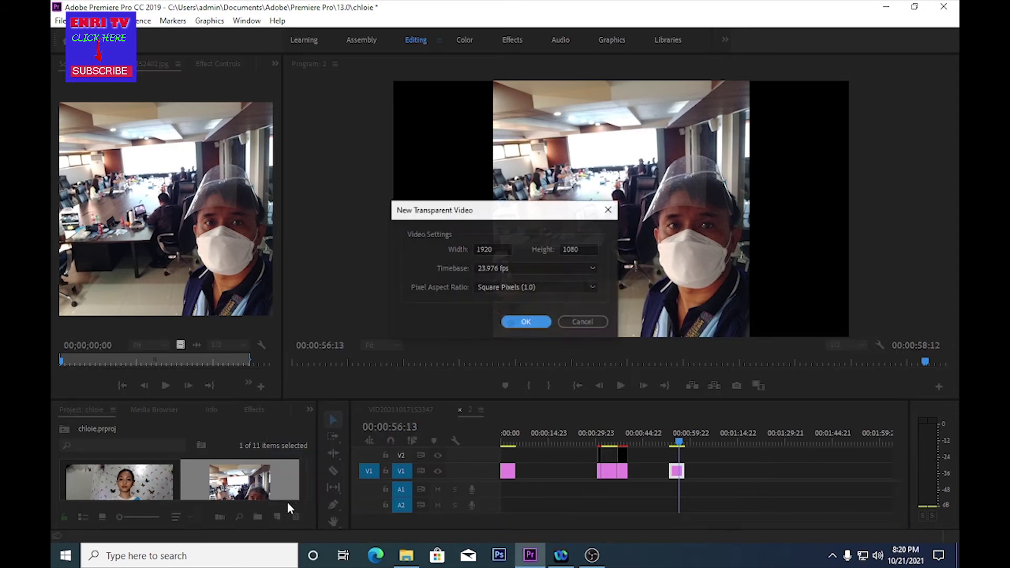
pyautogui.click(526, 320)
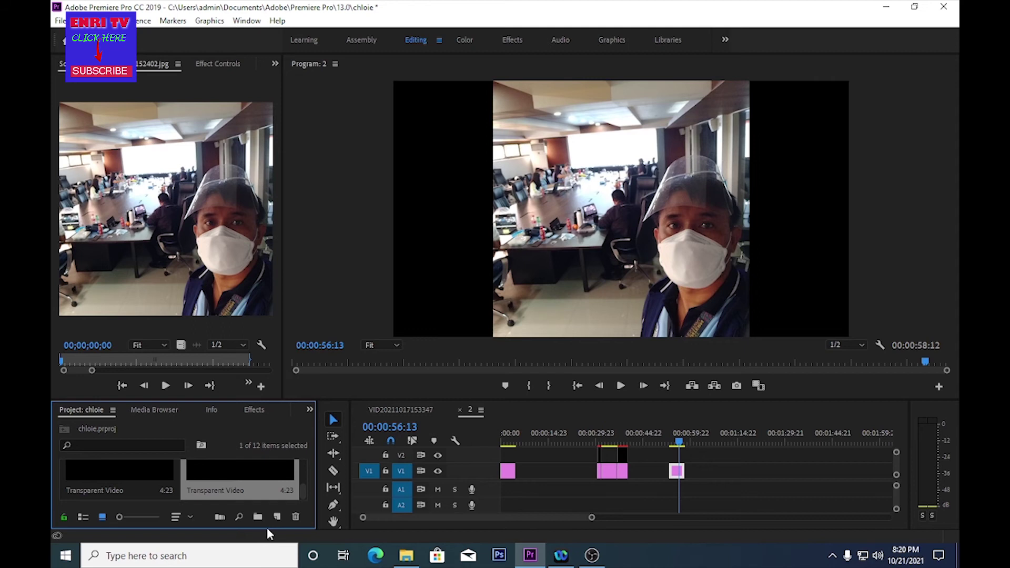
pyautogui.scroll(3, 302, 491)
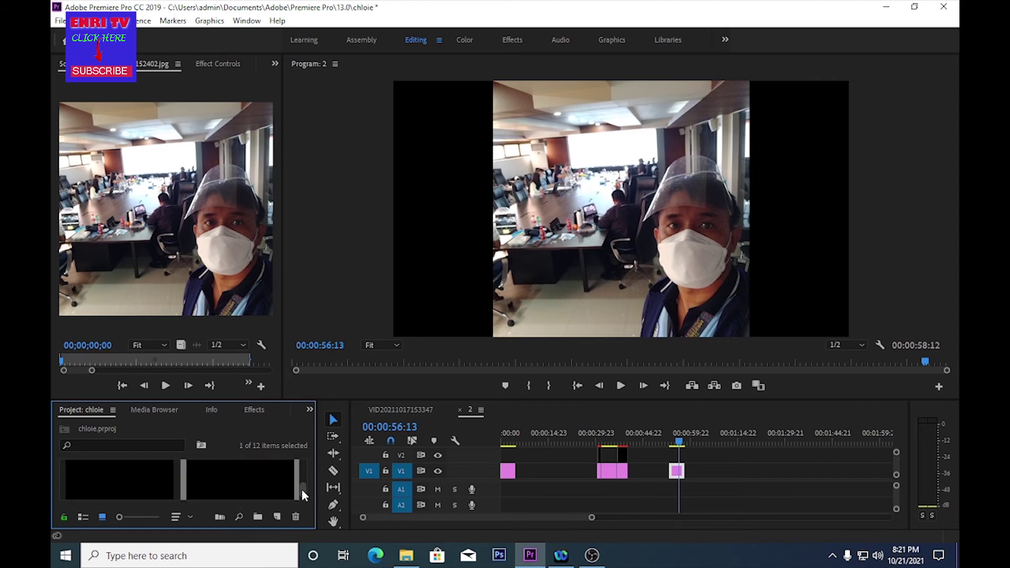
# Enlarge the timeline and place the Transparent Video on V2 above the office photo
pyautogui.moveTo(177, 399); pyautogui.dragTo(176, 354)
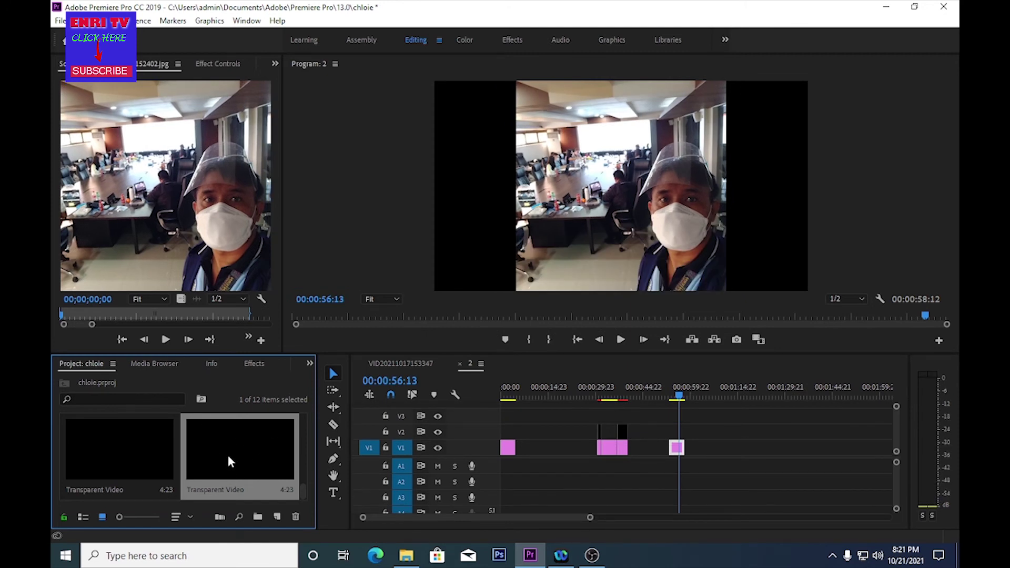
pyautogui.moveTo(226, 461); pyautogui.dragTo(676, 431)
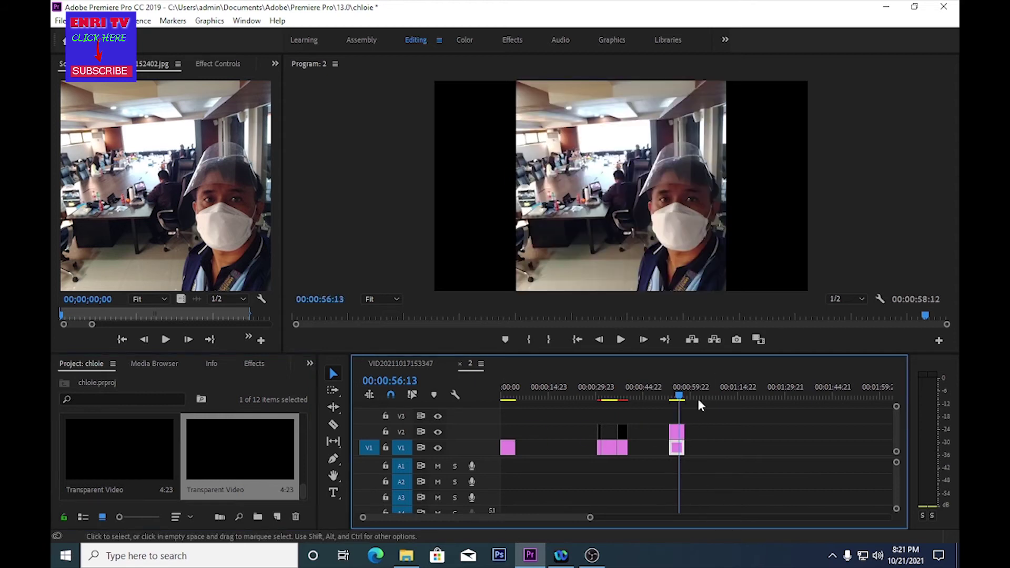
pyautogui.moveTo(680, 398); pyautogui.dragTo(675, 397)
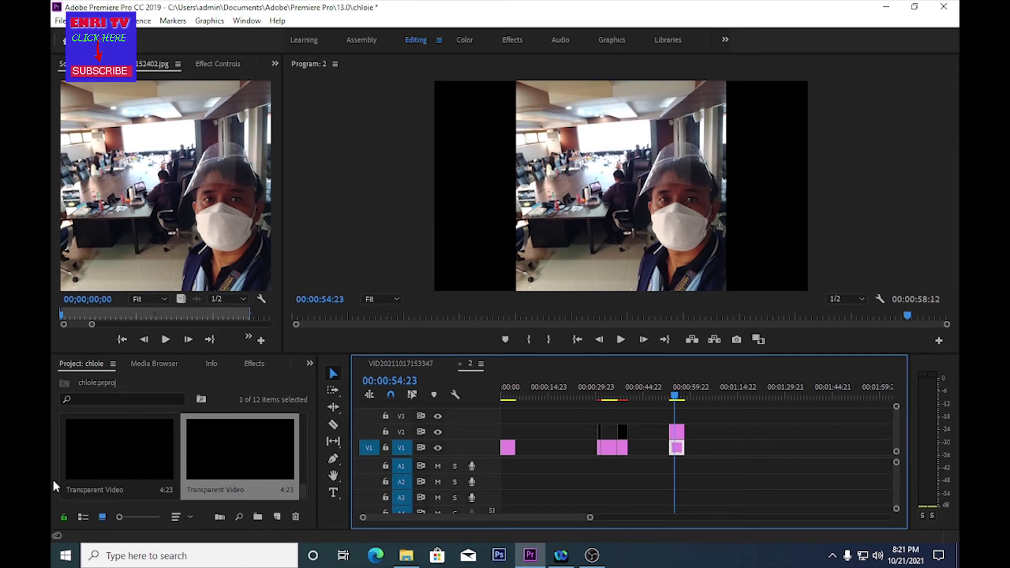
pyautogui.click(252, 364)
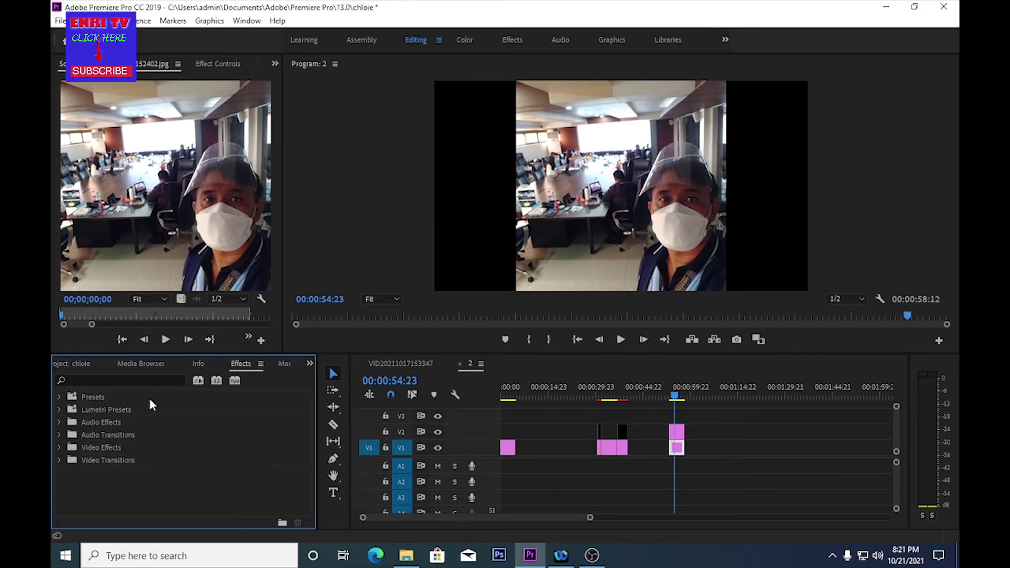
# Search effects for 'cir' and apply the Circle effect to the Transparent Video on V2
pyautogui.click(94, 381)
pyautogui.write('gig')
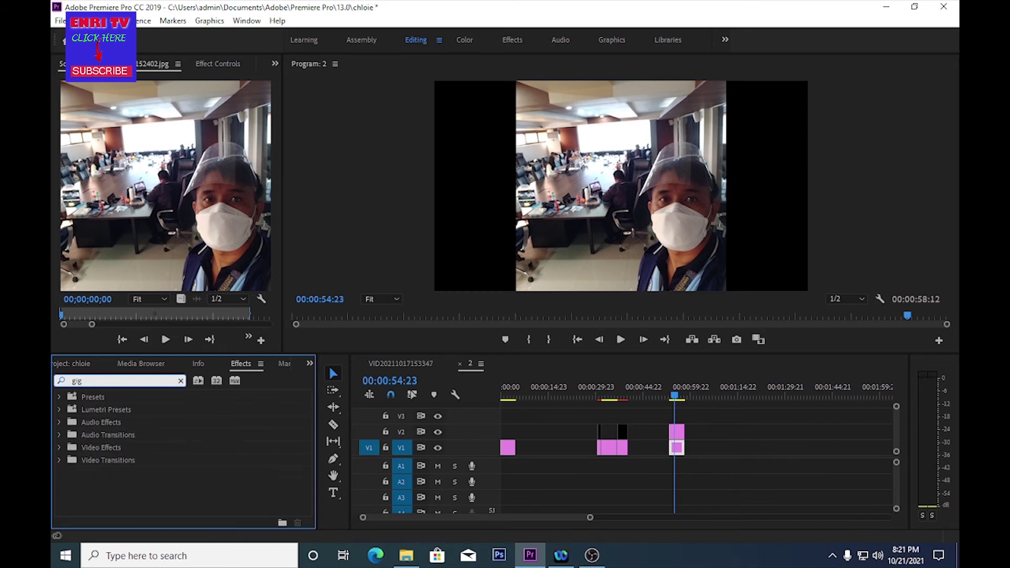
pyautogui.press('BackSpace')
pyautogui.press('BackSpace')
pyautogui.press('BackSpace')
pyautogui.write('ci')
pyautogui.press('BackSpace')
pyautogui.press('BackSpace')
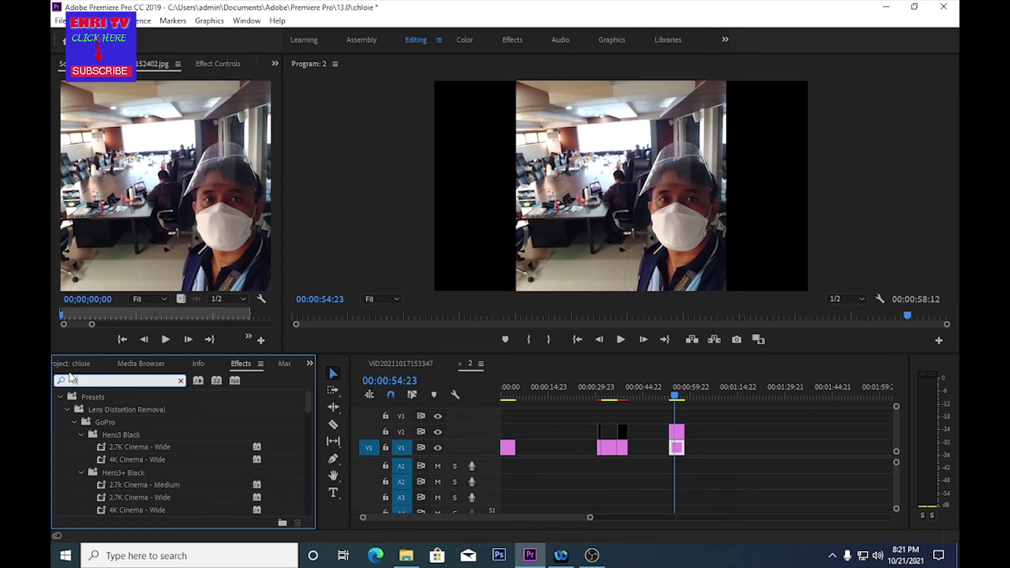
pyautogui.write('cir')
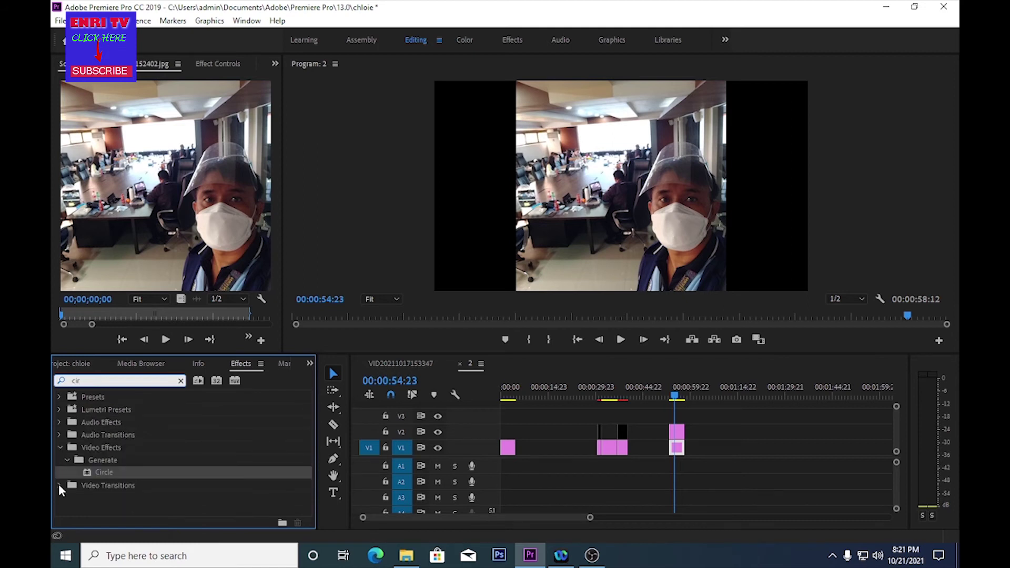
pyautogui.moveTo(87, 472); pyautogui.dragTo(676, 432)
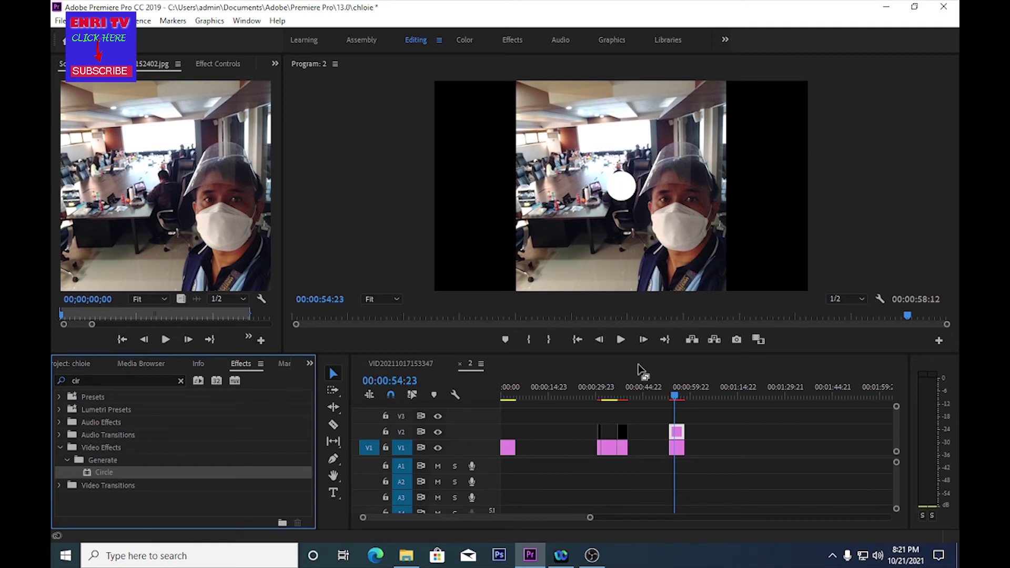
pyautogui.click(211, 64)
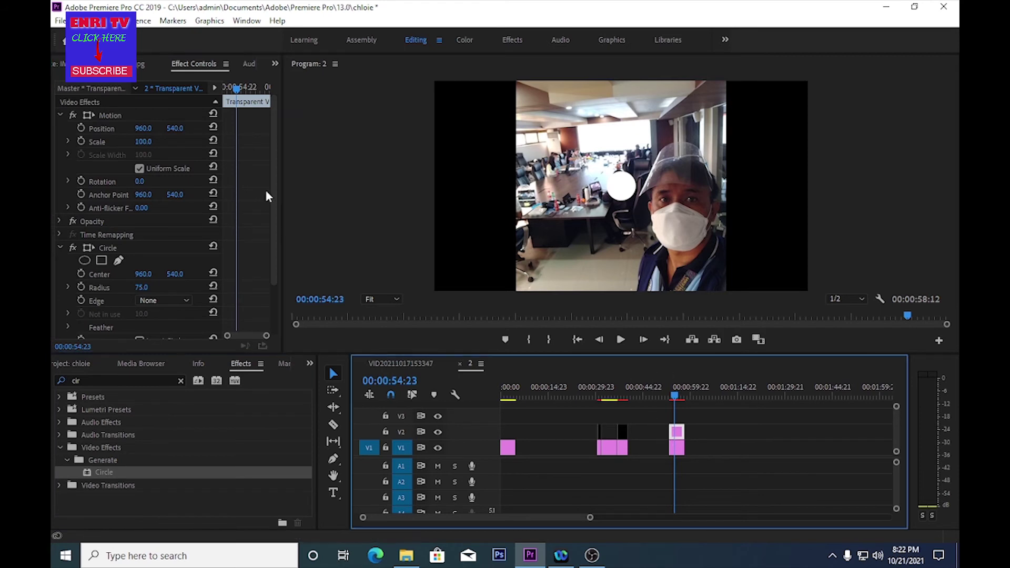
# Change the Circle's color from white to red (CE0C27) in the Color Picker
pyautogui.moveTo(274, 207); pyautogui.dragTo(273, 254)
pyautogui.click(141, 294)
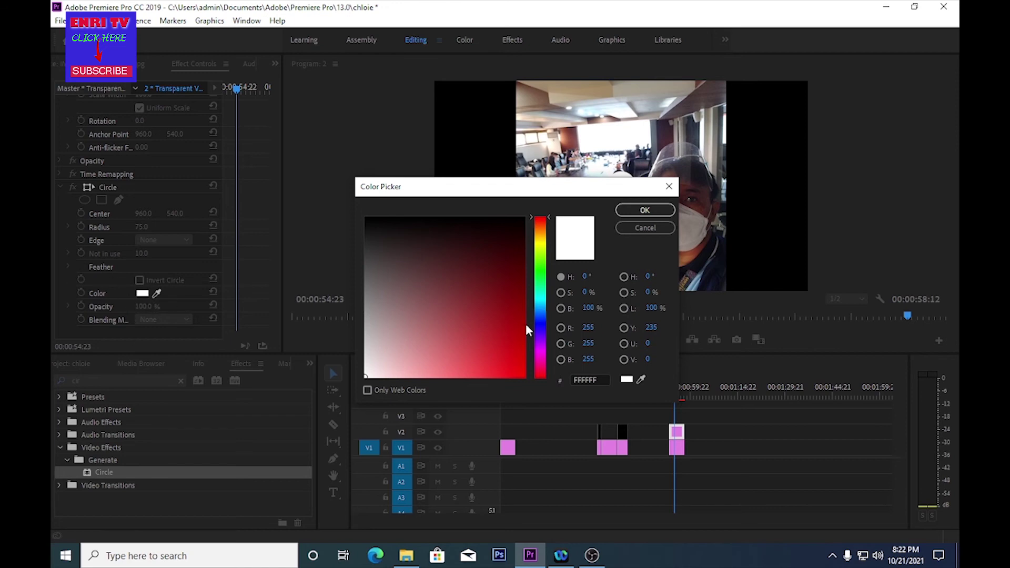
pyautogui.click(506, 314)
pyautogui.click(540, 322)
pyautogui.click(511, 294)
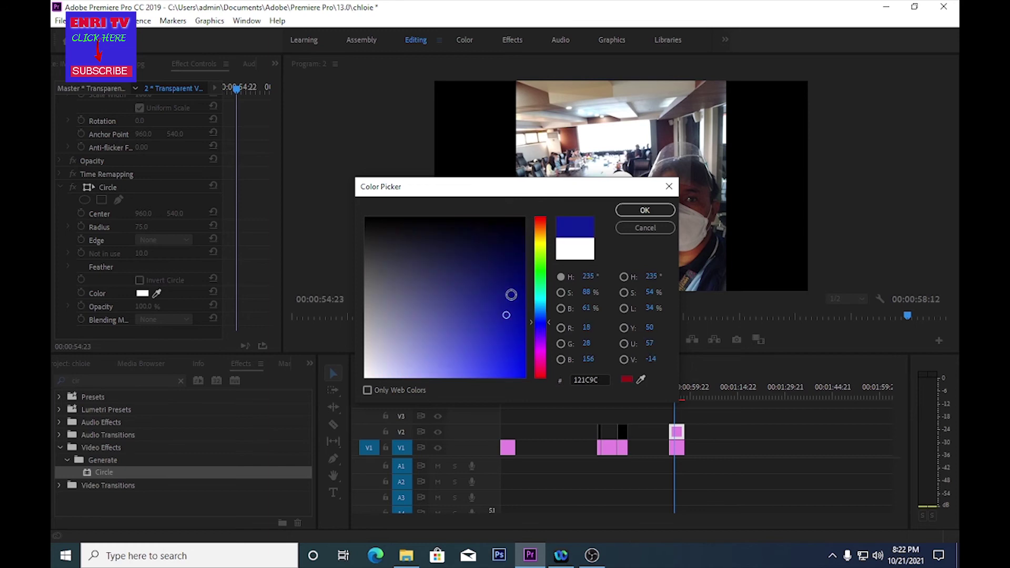
pyautogui.click(541, 371)
pyautogui.moveTo(506, 334)
pyautogui.mouseDown()
pyautogui.moveTo(510, 320)
pyautogui.moveTo(513, 366)
pyautogui.mouseUp()
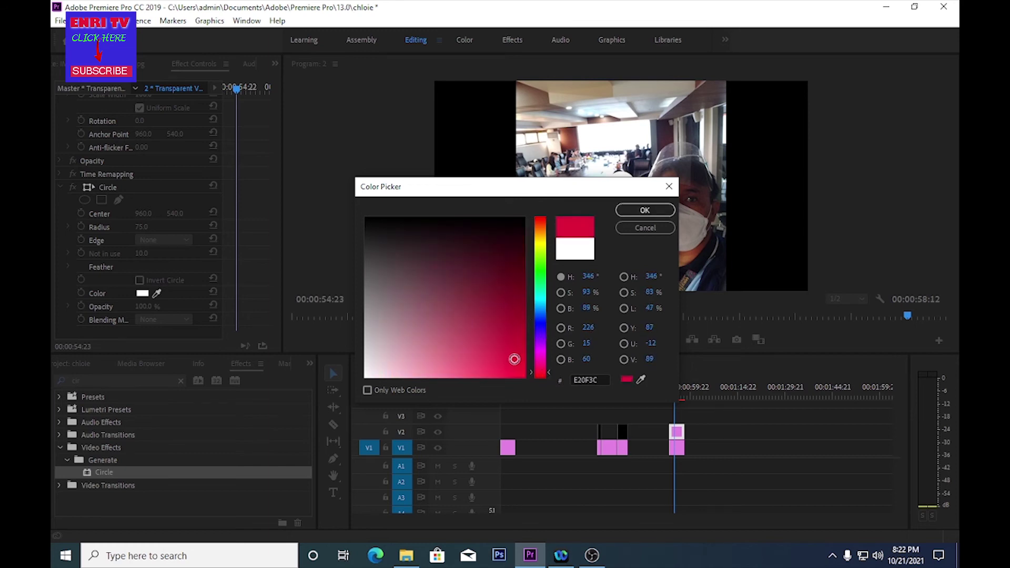
pyautogui.click(536, 371)
pyautogui.moveTo(516, 315); pyautogui.dragTo(516, 347)
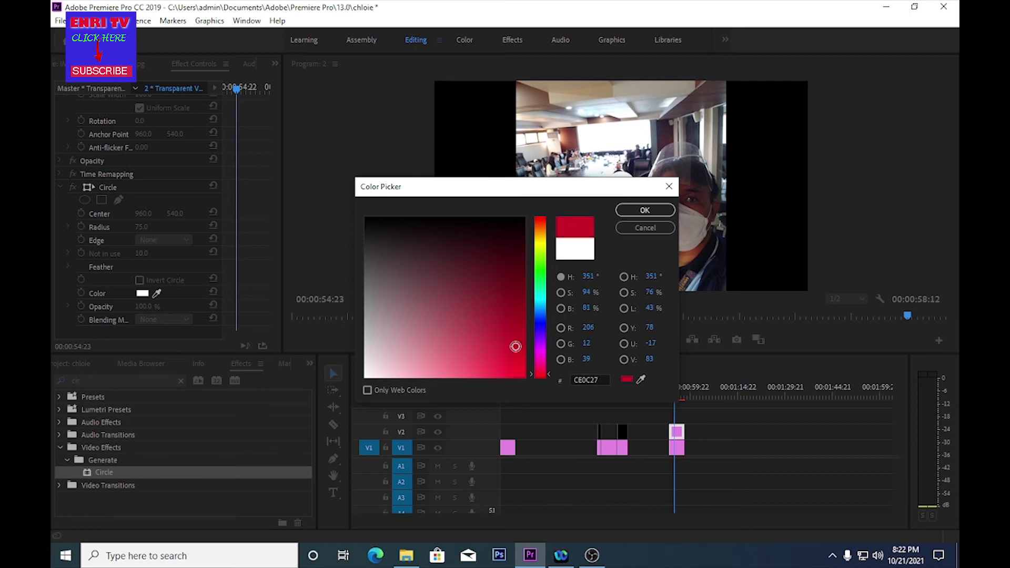
pyautogui.click(627, 211)
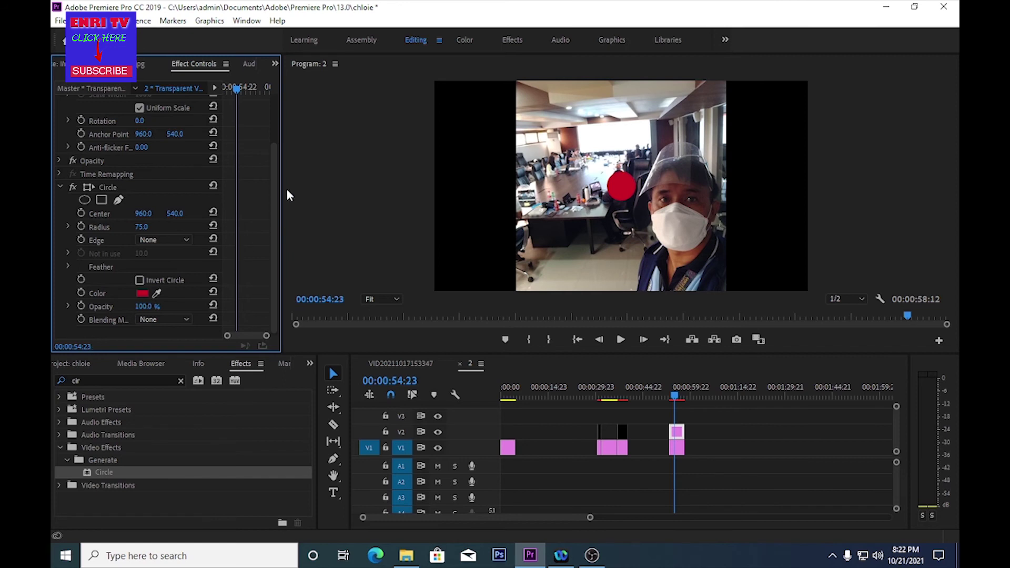
# Move the circle over the desks and set its Edge to Edge Radius 81 for a thin ring
pyautogui.moveTo(274, 209)
pyautogui.mouseDown()
pyautogui.moveTo(276, 141)
pyautogui.moveTo(271, 231)
pyautogui.mouseUp()
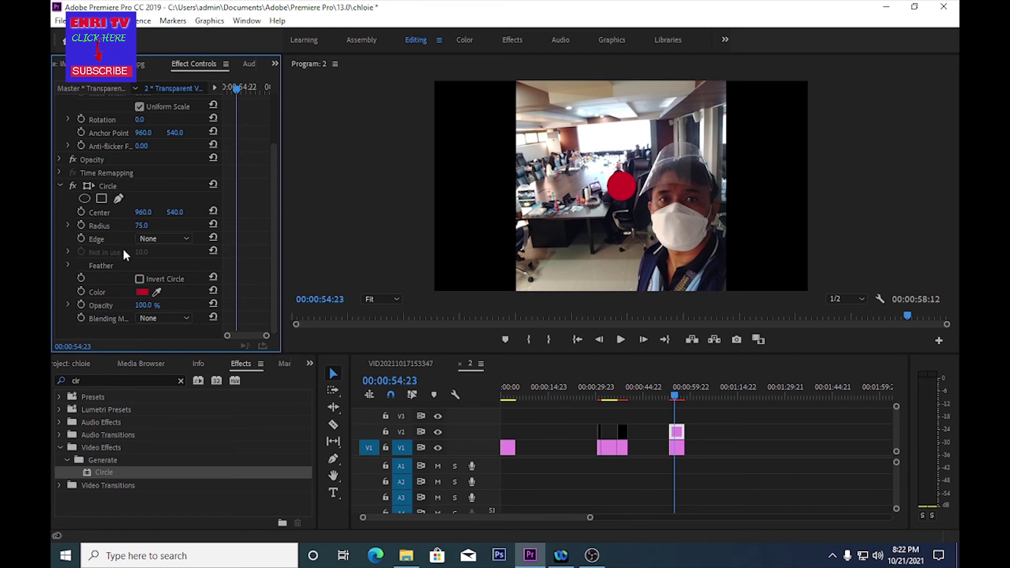
pyautogui.moveTo(175, 212); pyautogui.dragTo(105, 212)
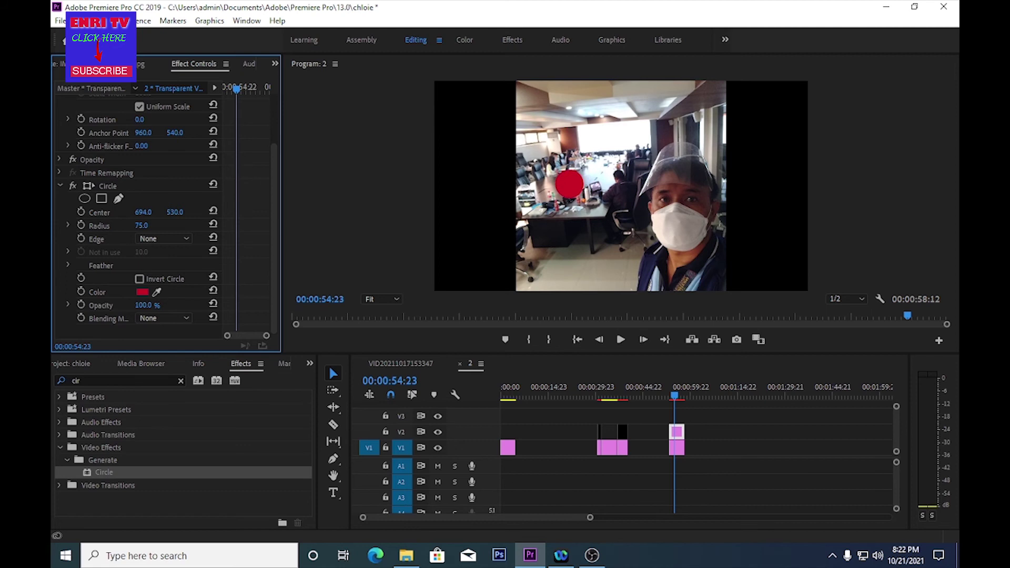
pyautogui.click(188, 240)
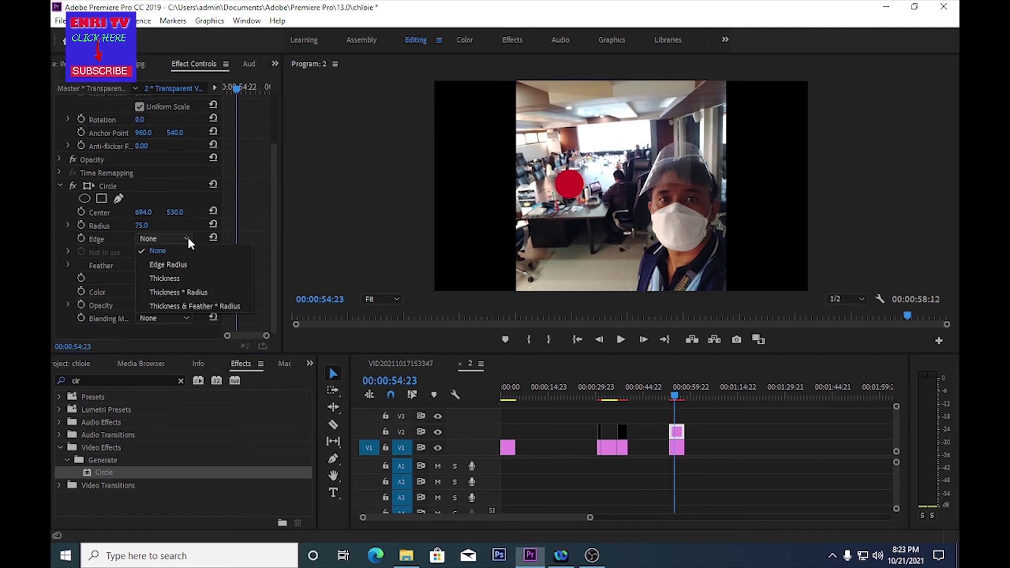
pyautogui.click(161, 264)
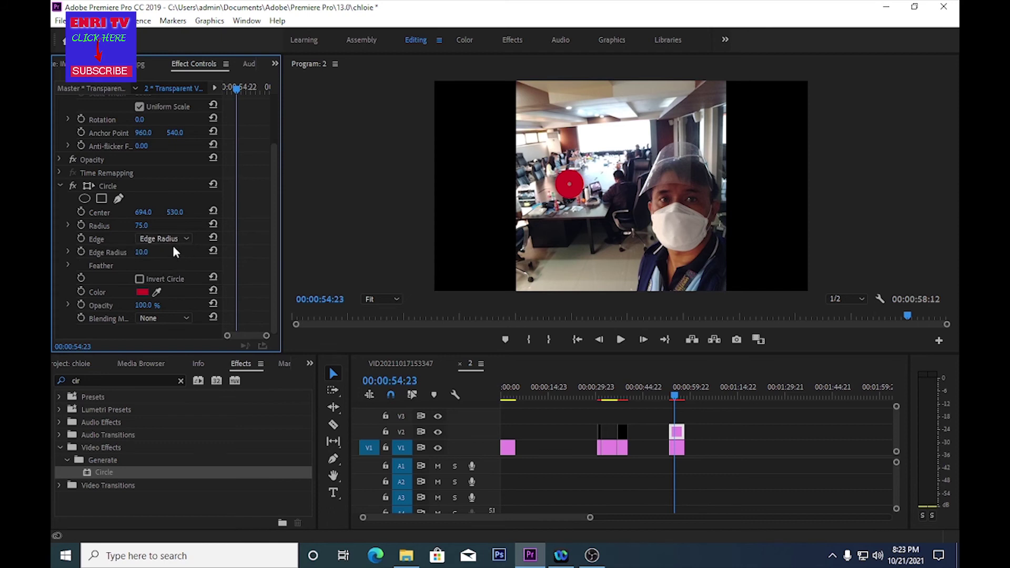
pyautogui.moveTo(140, 252); pyautogui.dragTo(153, 252)
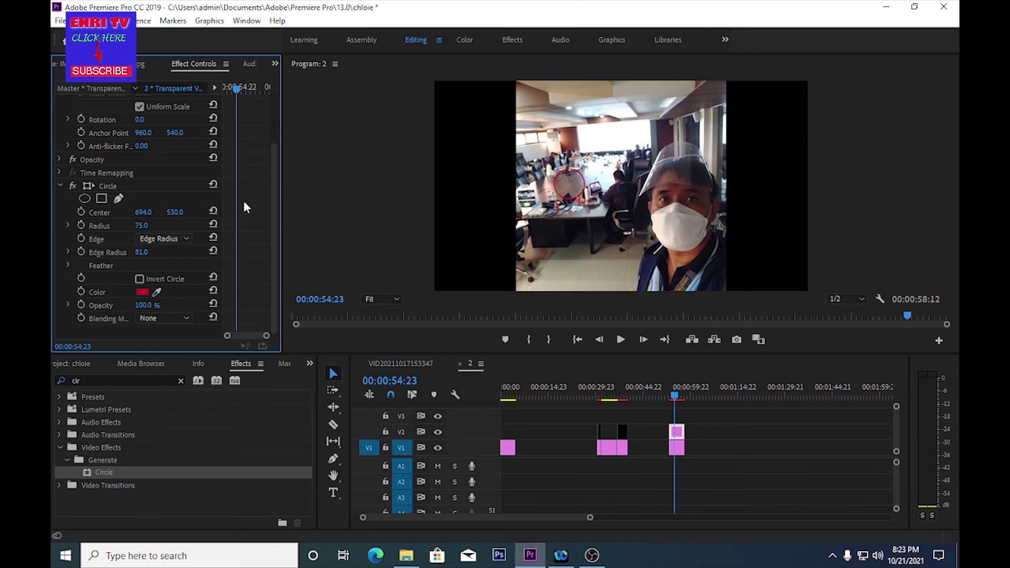
pyautogui.moveTo(274, 220); pyautogui.dragTo(274, 154)
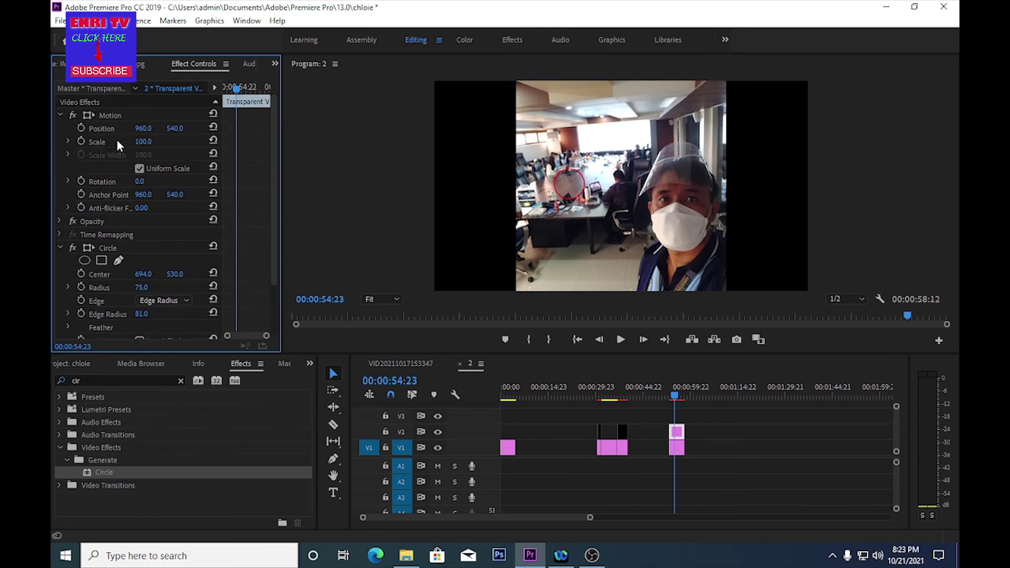
# Scale the ring to 304 and switch its edge to Thickness * Radius with Thickness 8
pyautogui.moveTo(142, 141)
pyautogui.mouseDown()
pyautogui.moveTo(211, 128)
pyautogui.moveTo(172, 128)
pyautogui.mouseUp()
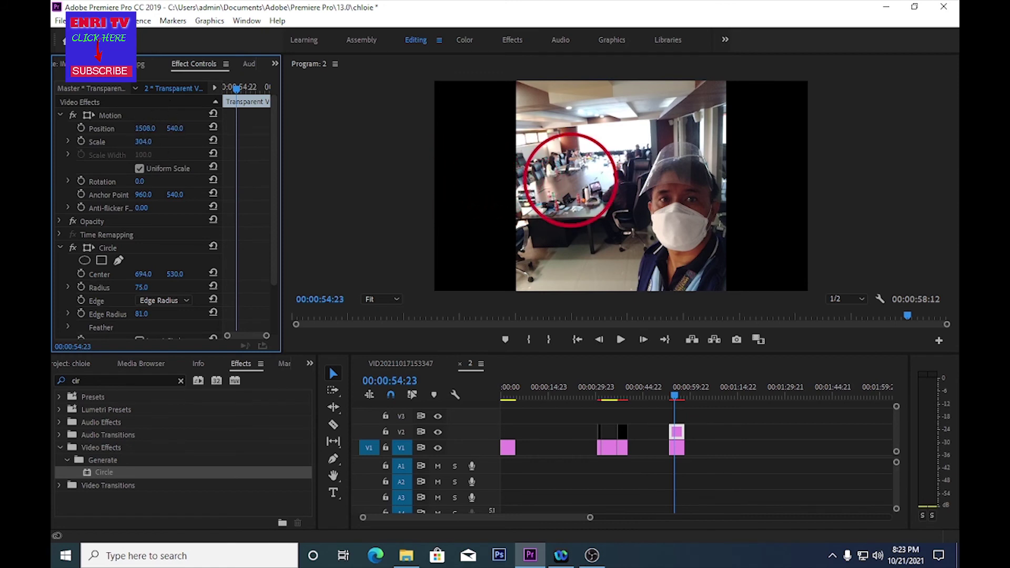
pyautogui.click(181, 300)
pyautogui.click(170, 353)
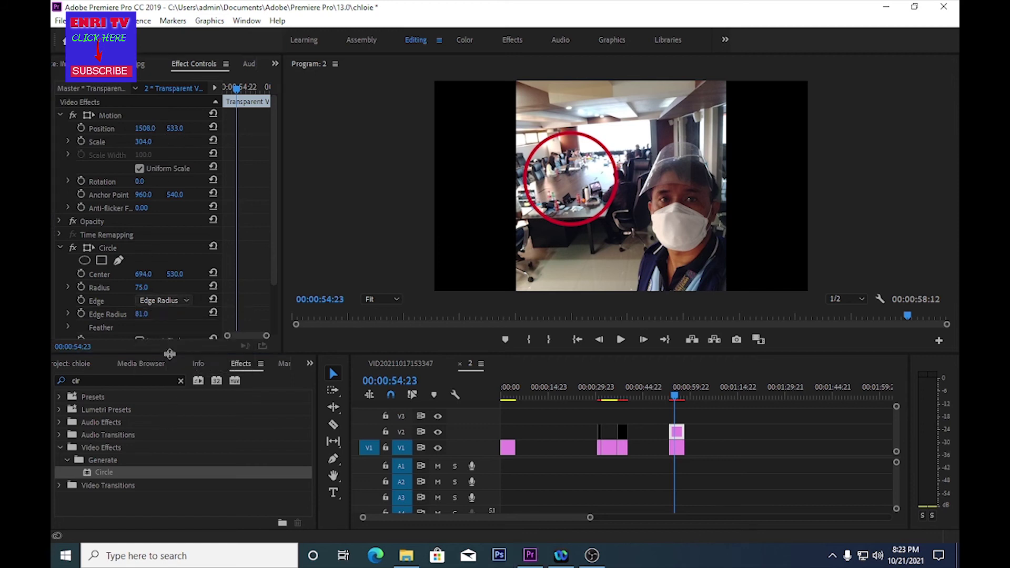
pyautogui.moveTo(141, 314); pyautogui.dragTo(121, 314)
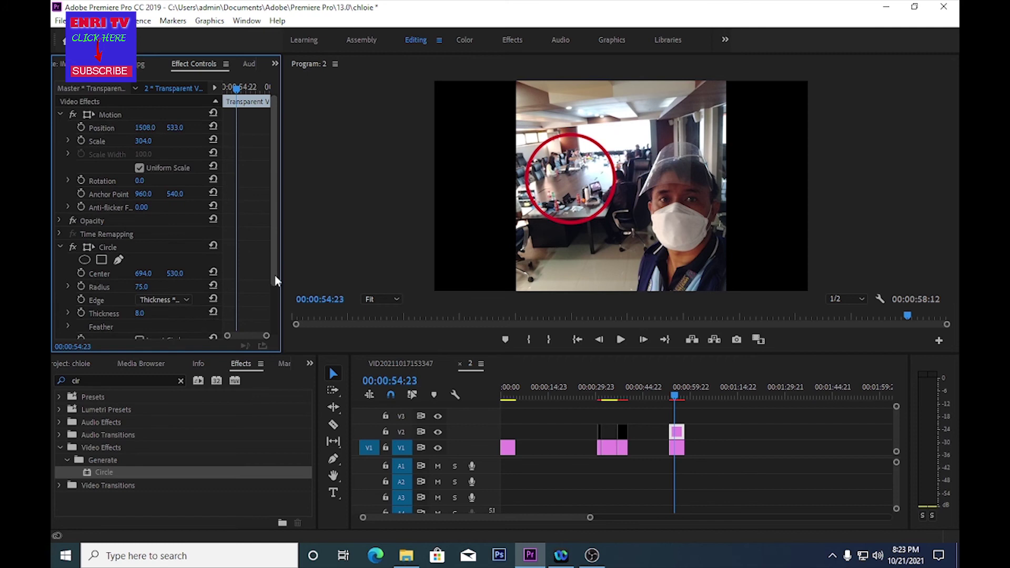
# Try the Circle's edge styles, then settle on Edge Radius with a value of 65
pyautogui.moveTo(274, 275); pyautogui.dragTo(273, 327)
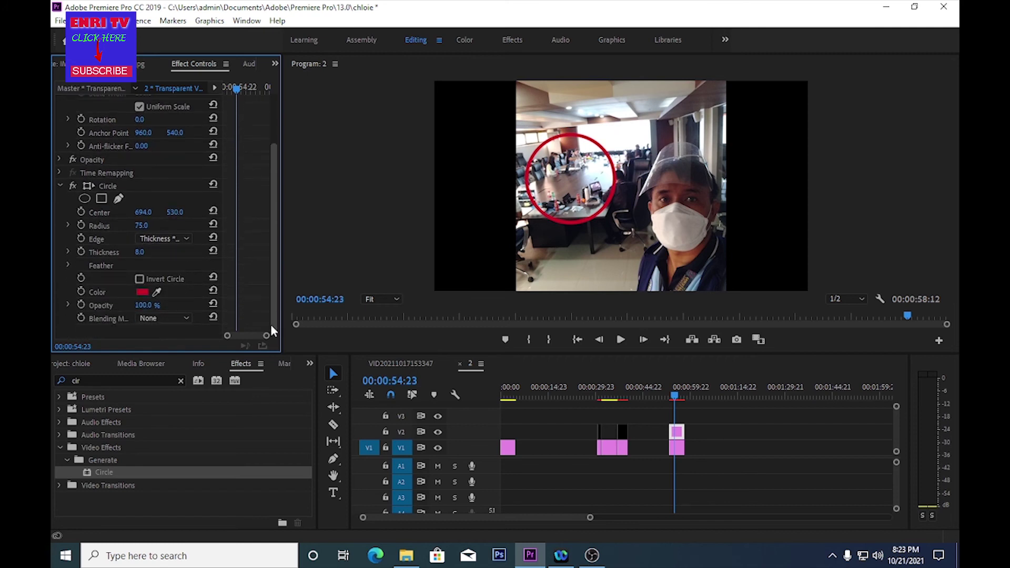
pyautogui.click(188, 239)
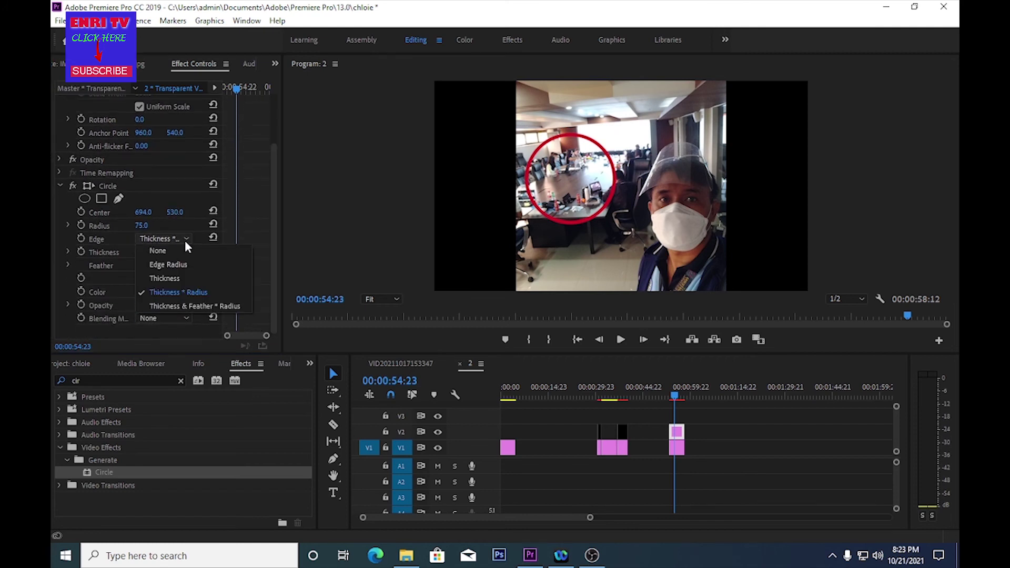
pyautogui.click(168, 265)
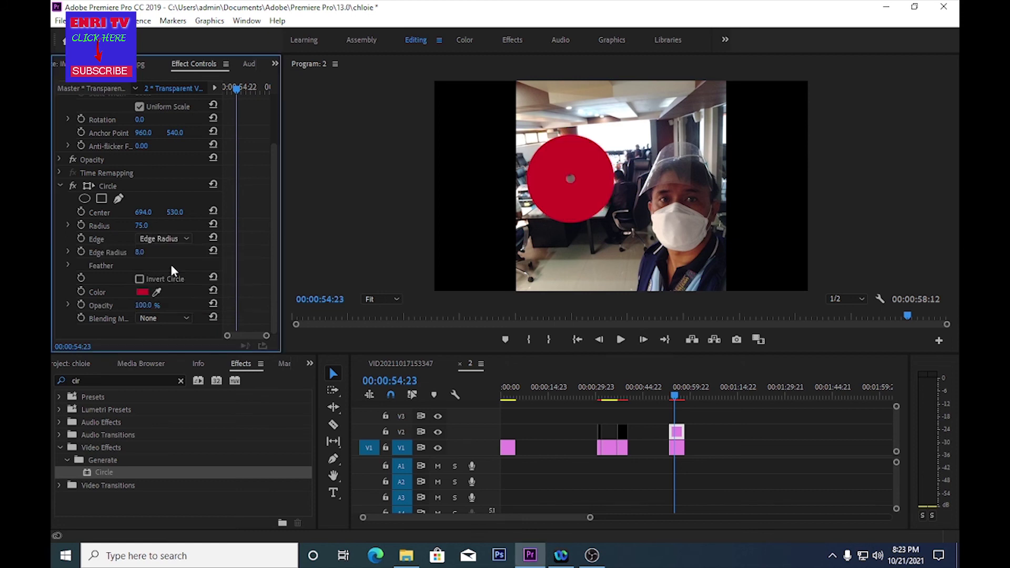
pyautogui.moveTo(140, 252); pyautogui.dragTo(179, 292)
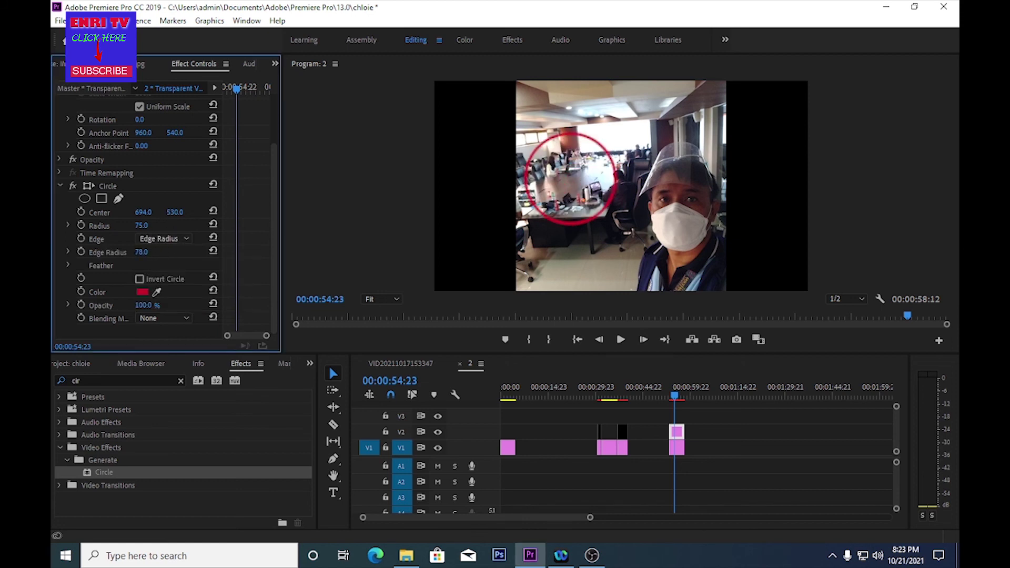
pyautogui.click(183, 238)
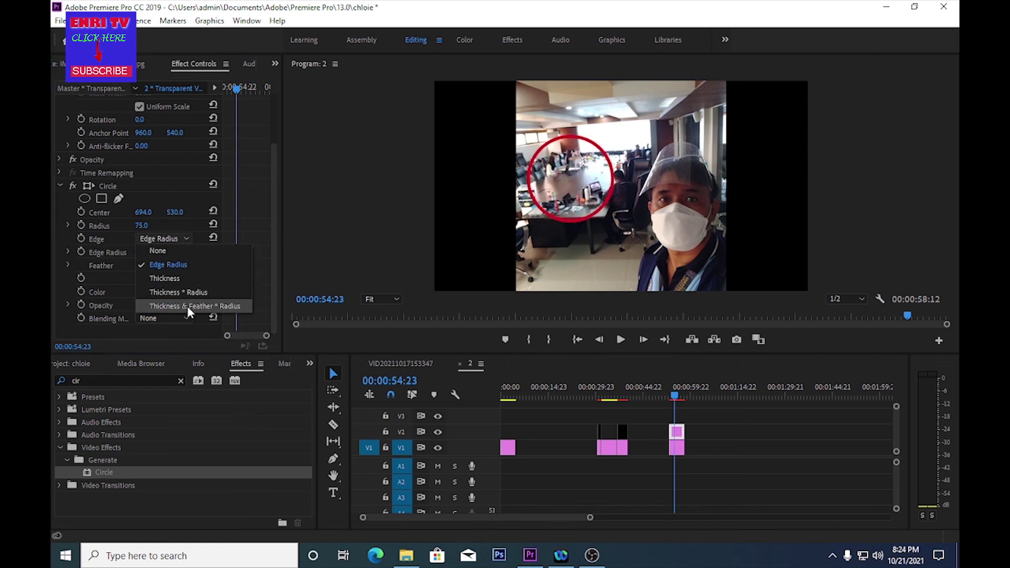
pyautogui.click(181, 307)
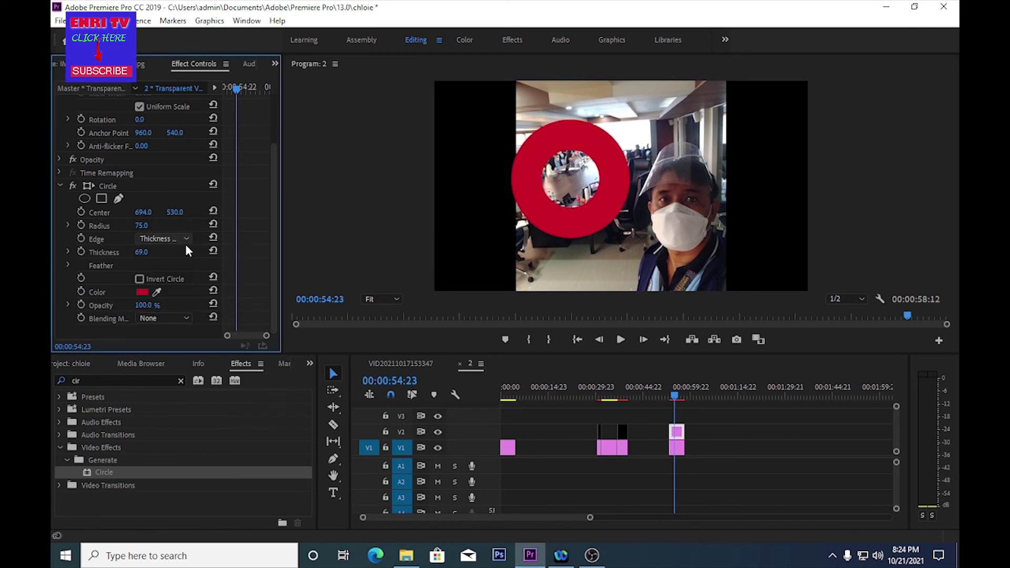
pyautogui.moveTo(143, 254)
pyautogui.mouseDown()
pyautogui.moveTo(110, 254)
pyautogui.moveTo(143, 252)
pyautogui.mouseUp()
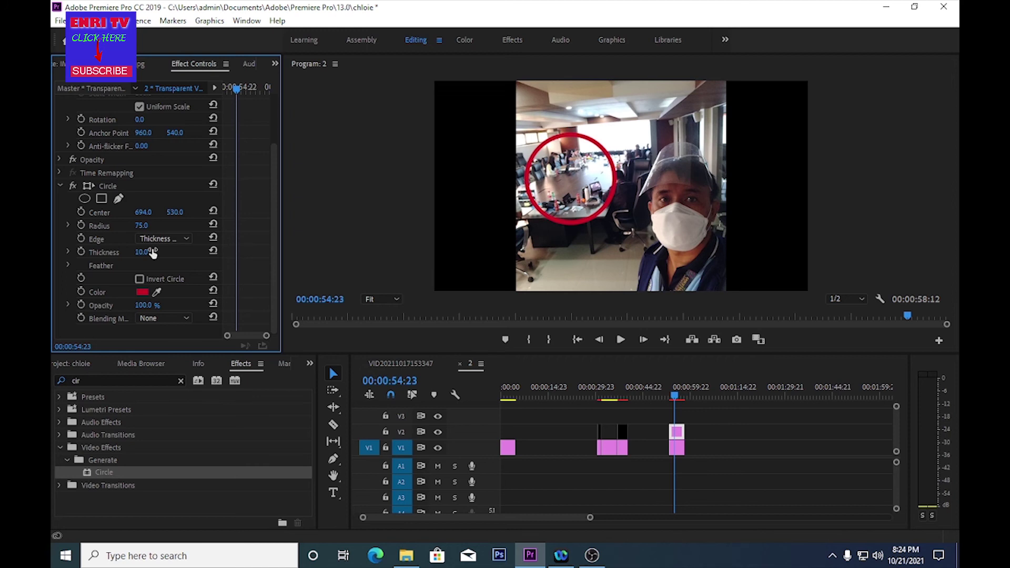
pyautogui.click(186, 237)
pyautogui.click(169, 264)
pyautogui.moveTo(142, 253)
pyautogui.mouseDown()
pyautogui.moveTo(163, 254)
pyautogui.moveTo(152, 252)
pyautogui.mouseUp()
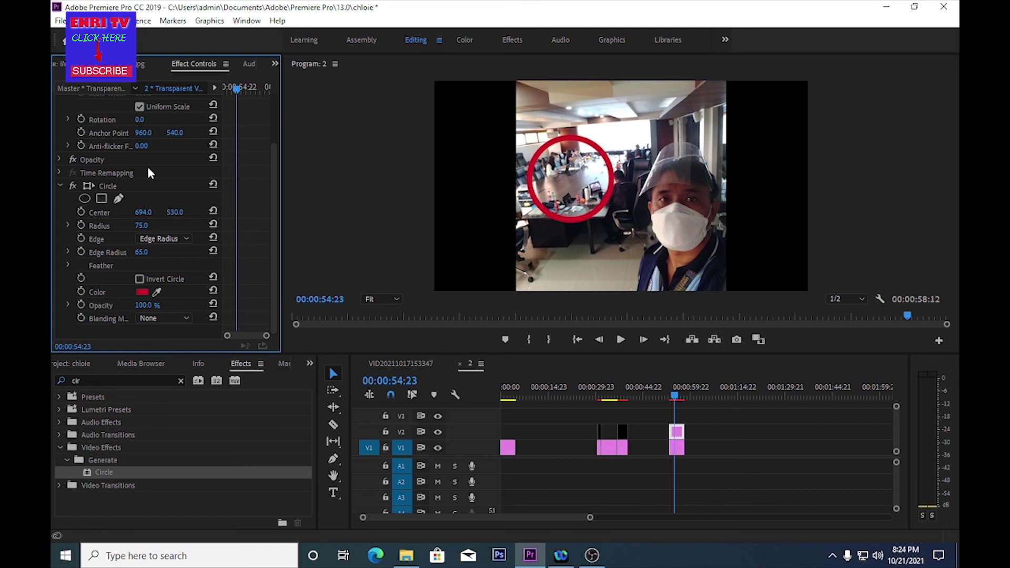
pyautogui.moveTo(274, 176); pyautogui.dragTo(273, 115)
# Scale the ring to 445, move it to Position X 1908, and preview on the timeline
pyautogui.moveTo(141, 142); pyautogui.dragTo(140, 116)
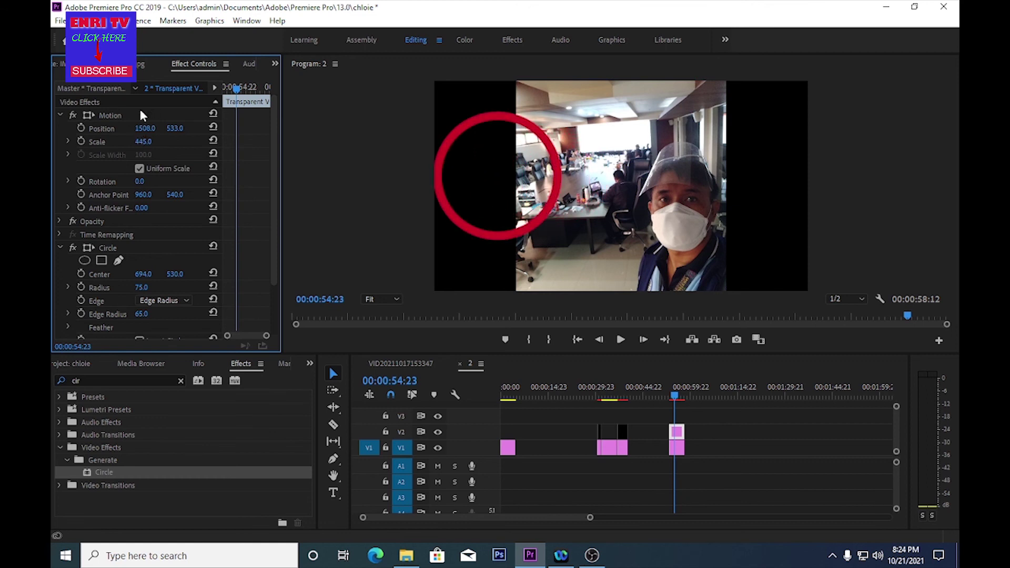
pyautogui.moveTo(145, 129); pyautogui.dragTo(90, 119)
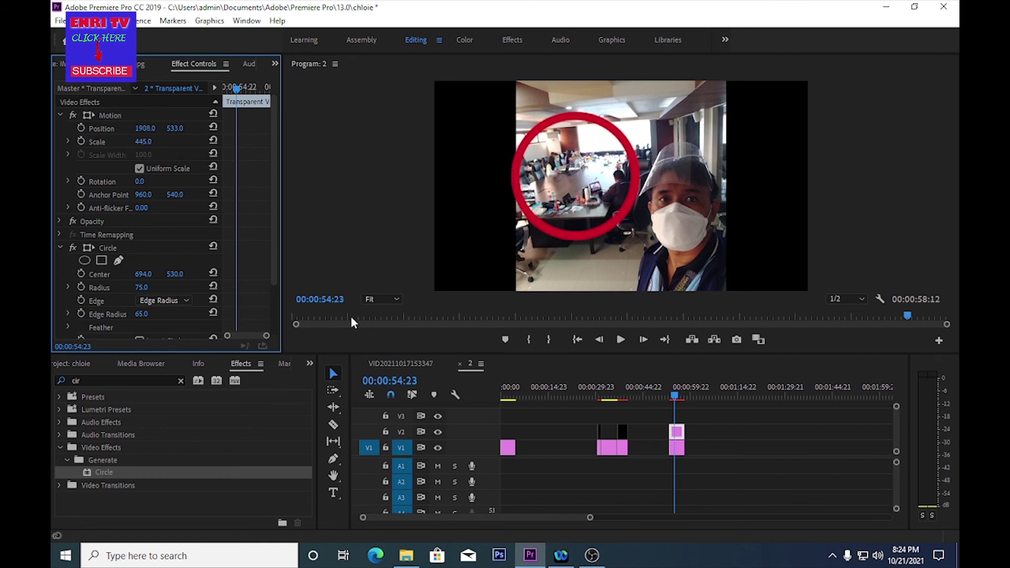
pyautogui.moveTo(672, 399); pyautogui.dragTo(674, 398)
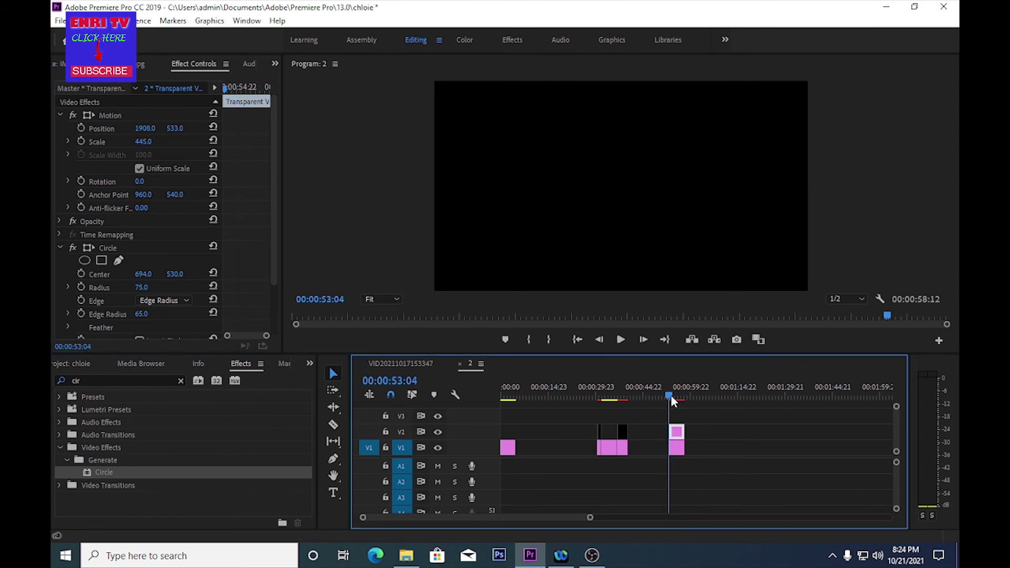
pyautogui.moveTo(674, 398); pyautogui.dragTo(675, 399)
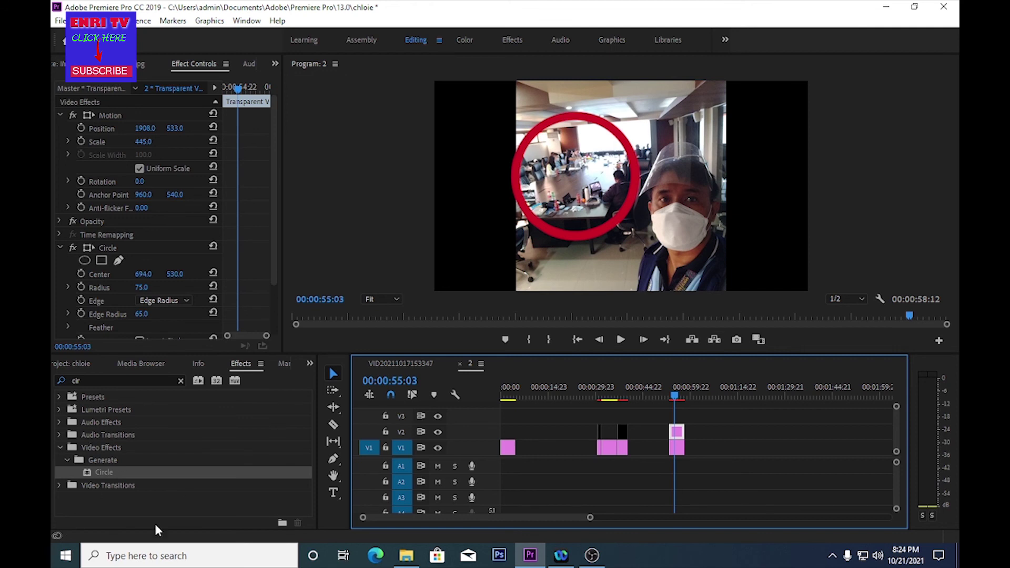
# Clear the effects search and expand Video Transitions down to the Wipe category
pyautogui.click(94, 380)
pyautogui.press('BackSpace')
pyautogui.press('BackSpace')
pyautogui.press('BackSpace')
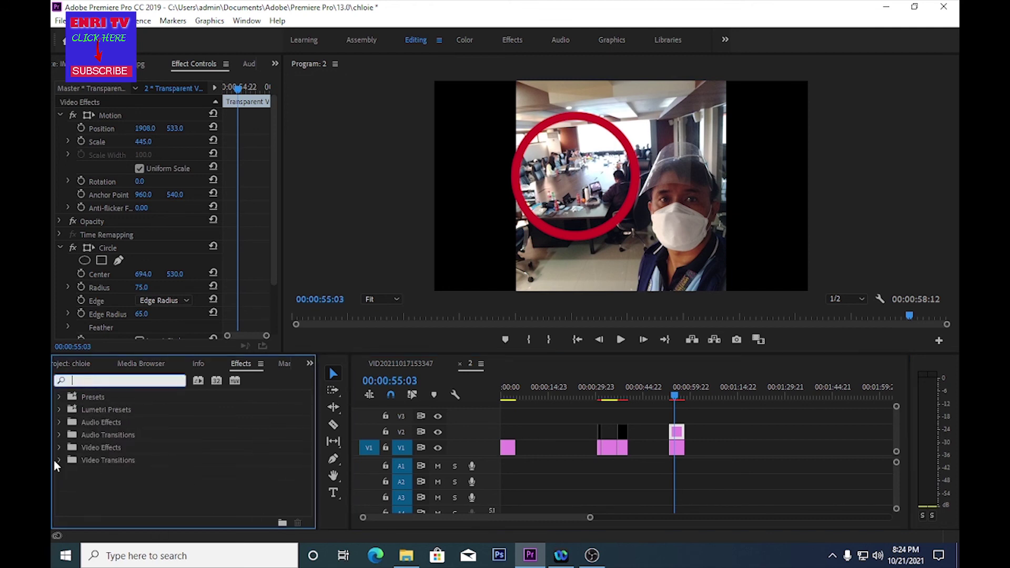
pyautogui.click(57, 460)
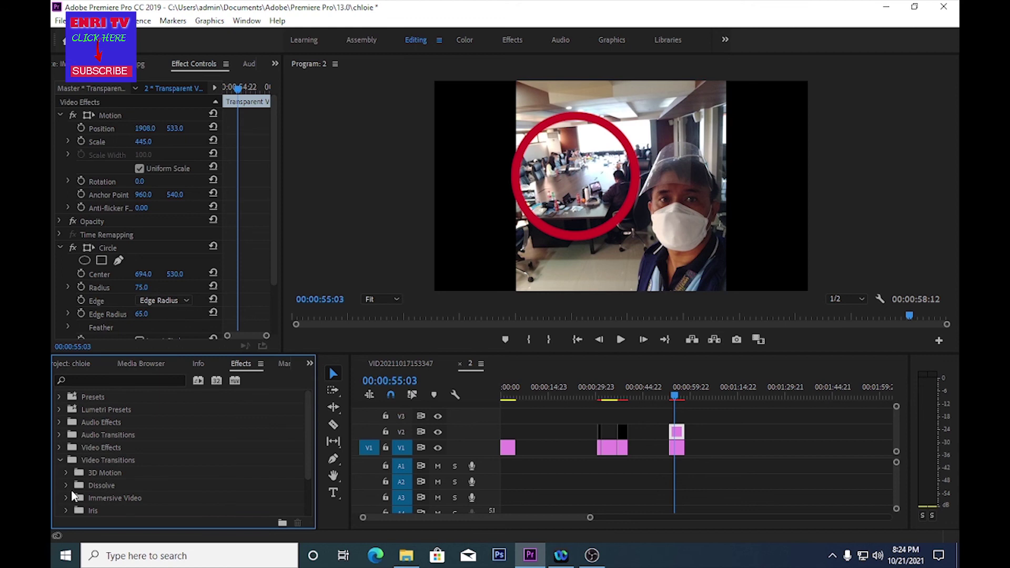
pyautogui.click(66, 485)
pyautogui.moveTo(306, 447); pyautogui.dragTo(307, 482)
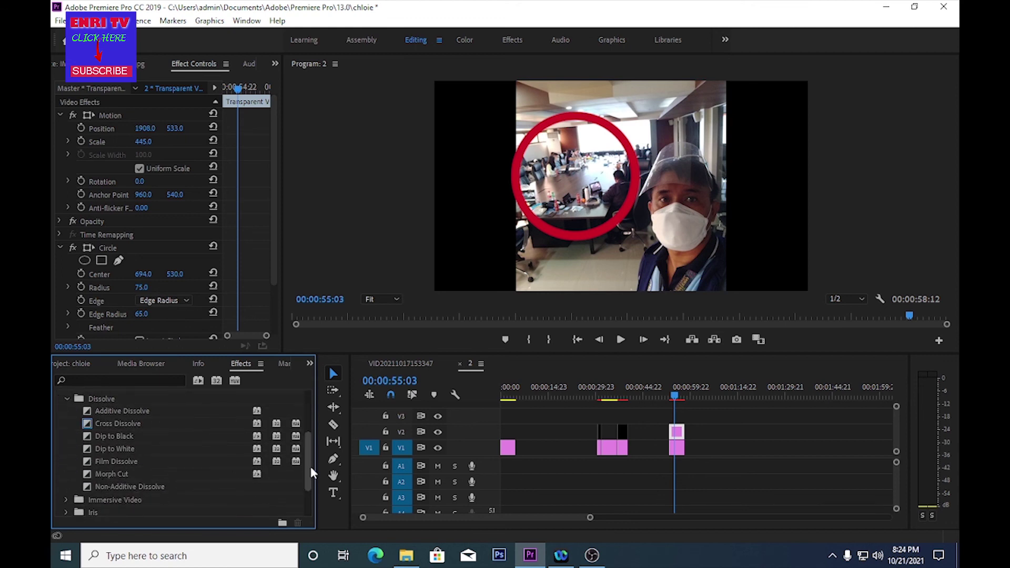
pyautogui.moveTo(309, 467); pyautogui.dragTo(310, 502)
pyautogui.click(65, 499)
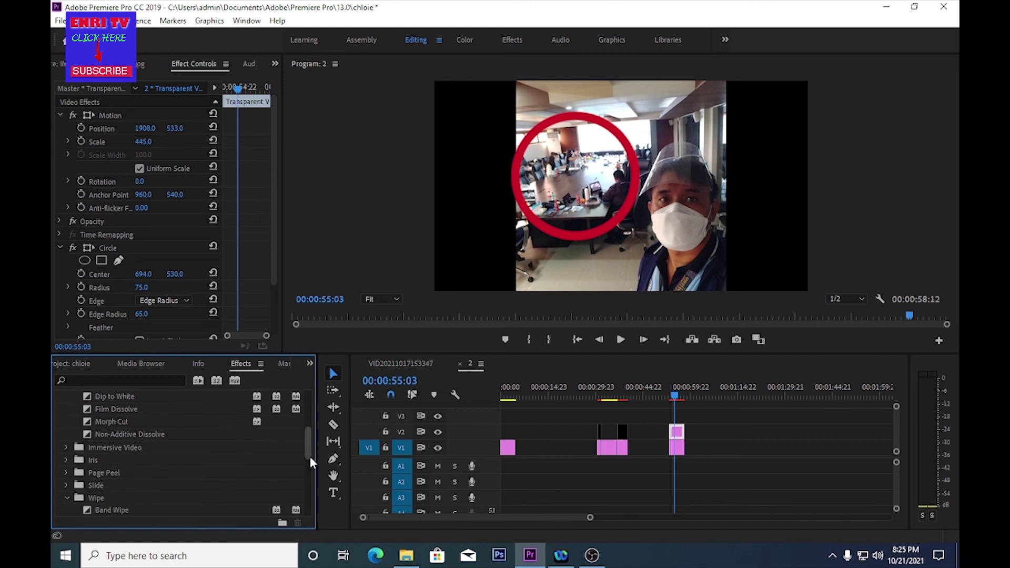
pyautogui.scroll(-3, 311, 463)
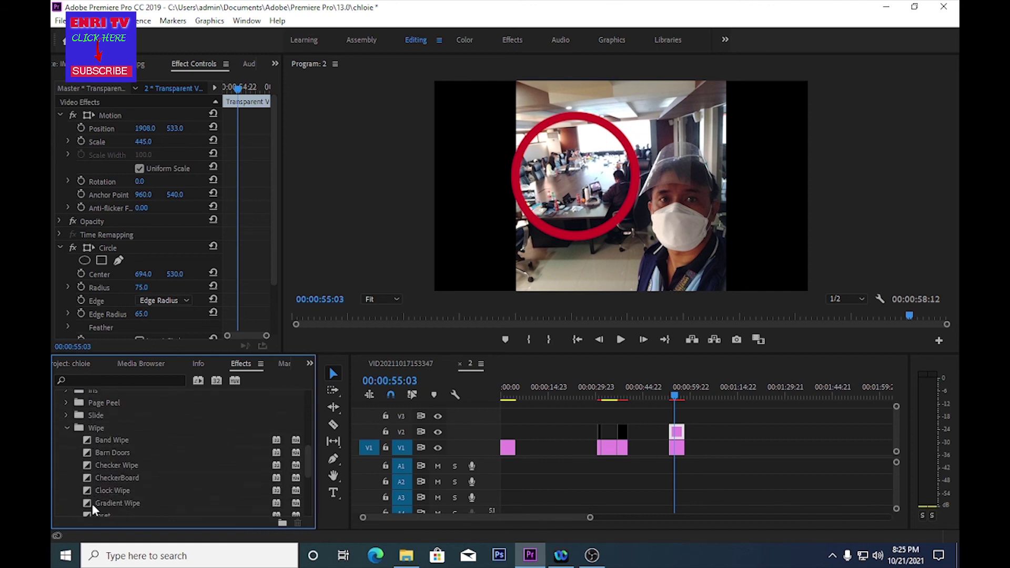
# Apply Clock Wipe to the start of the ring clip on V2 and play it back
pyautogui.moveTo(88, 492); pyautogui.dragTo(673, 432)
pyautogui.click(674, 397)
pyautogui.press('space')
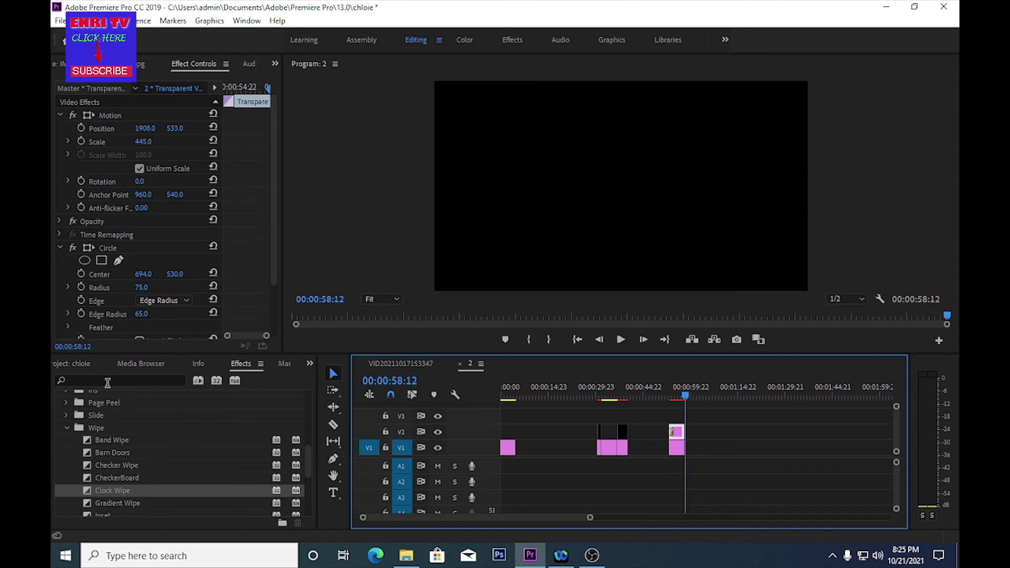
pyautogui.moveTo(686, 400); pyautogui.dragTo(679, 401)
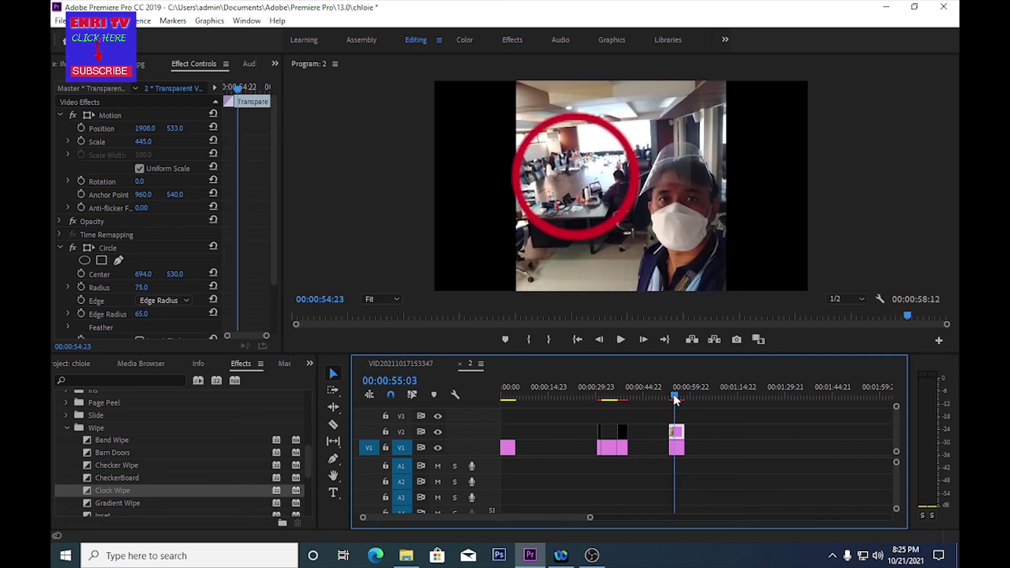
pyautogui.moveTo(678, 398); pyautogui.dragTo(676, 399)
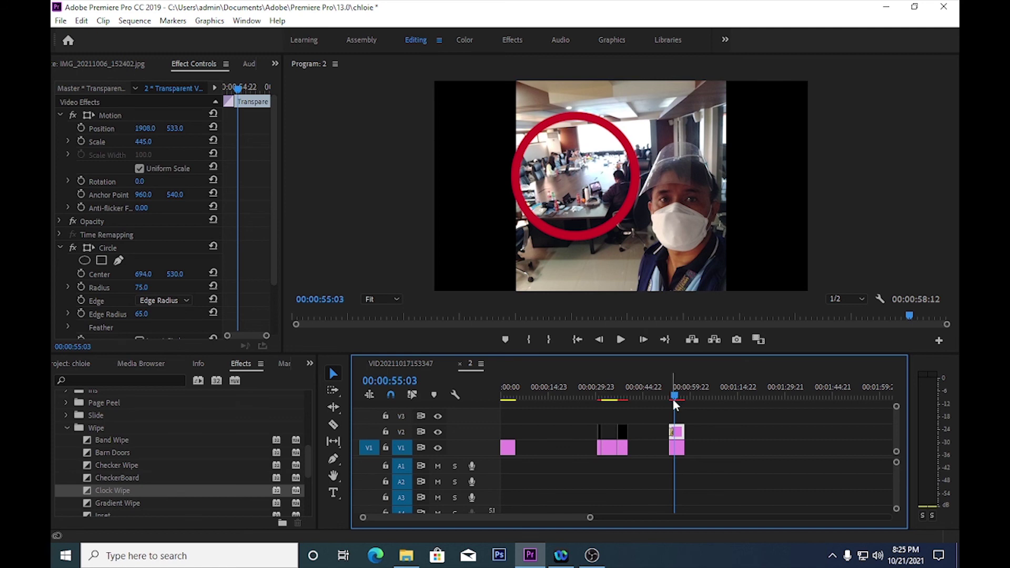
pyautogui.click(679, 399)
pyautogui.moveTo(679, 398); pyautogui.dragTo(681, 398)
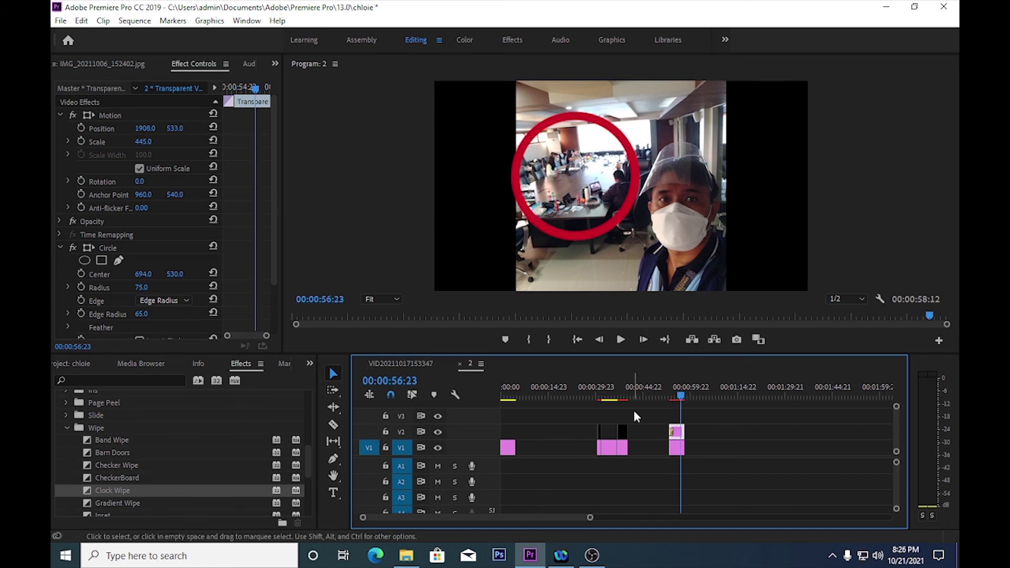
pyautogui.click(887, 11)
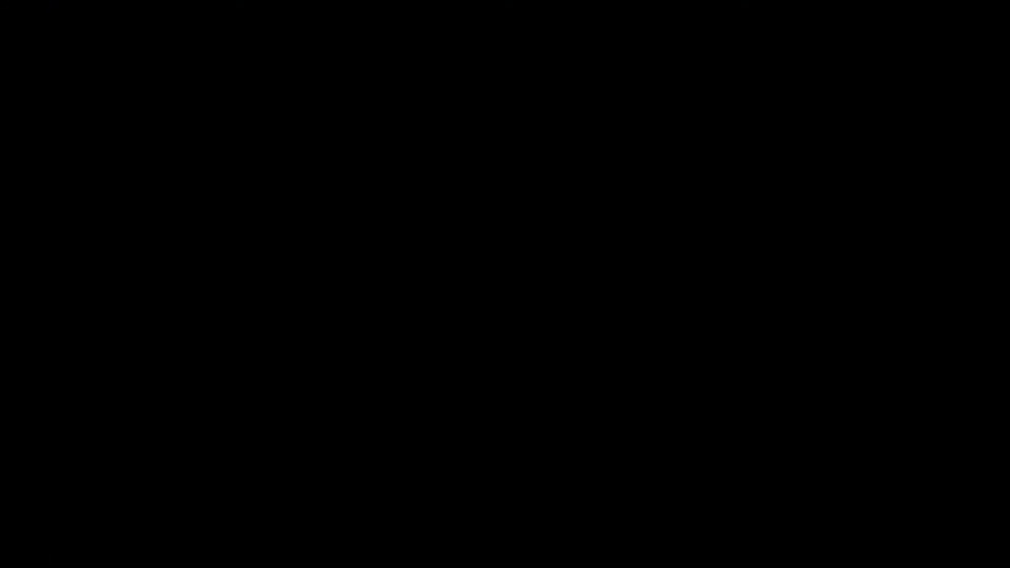